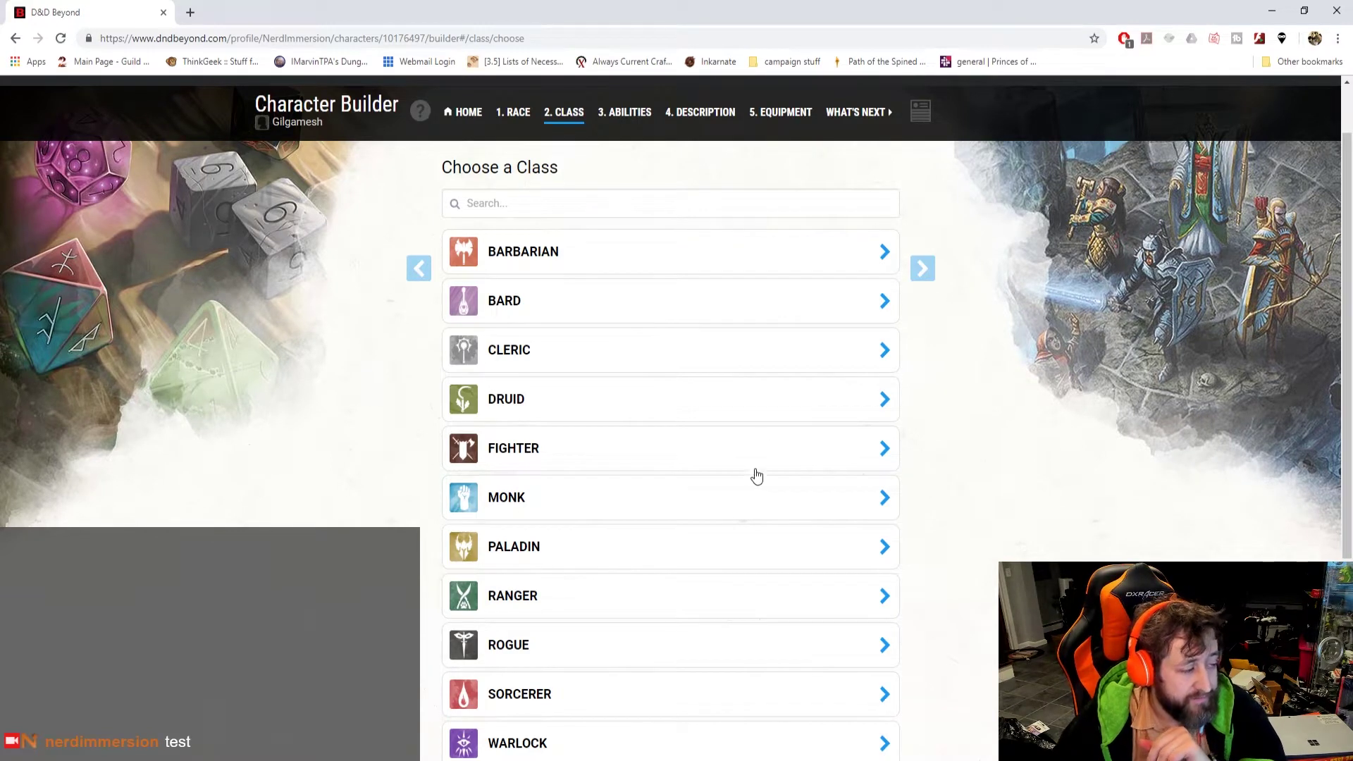
# - Choose Fighter as the character's class and set its level to 12
pyautogui.click(766, 445)
pyautogui.click(641, 642)
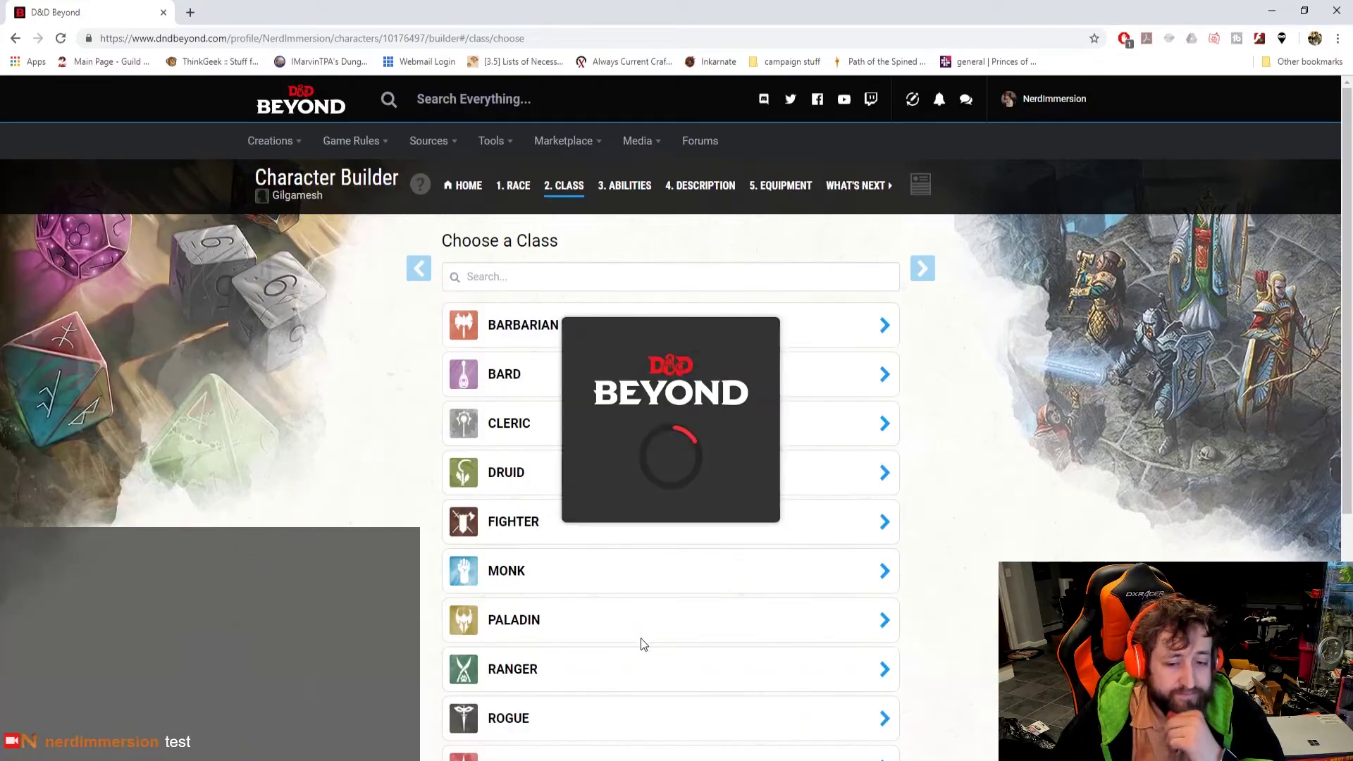
pyautogui.click(865, 325)
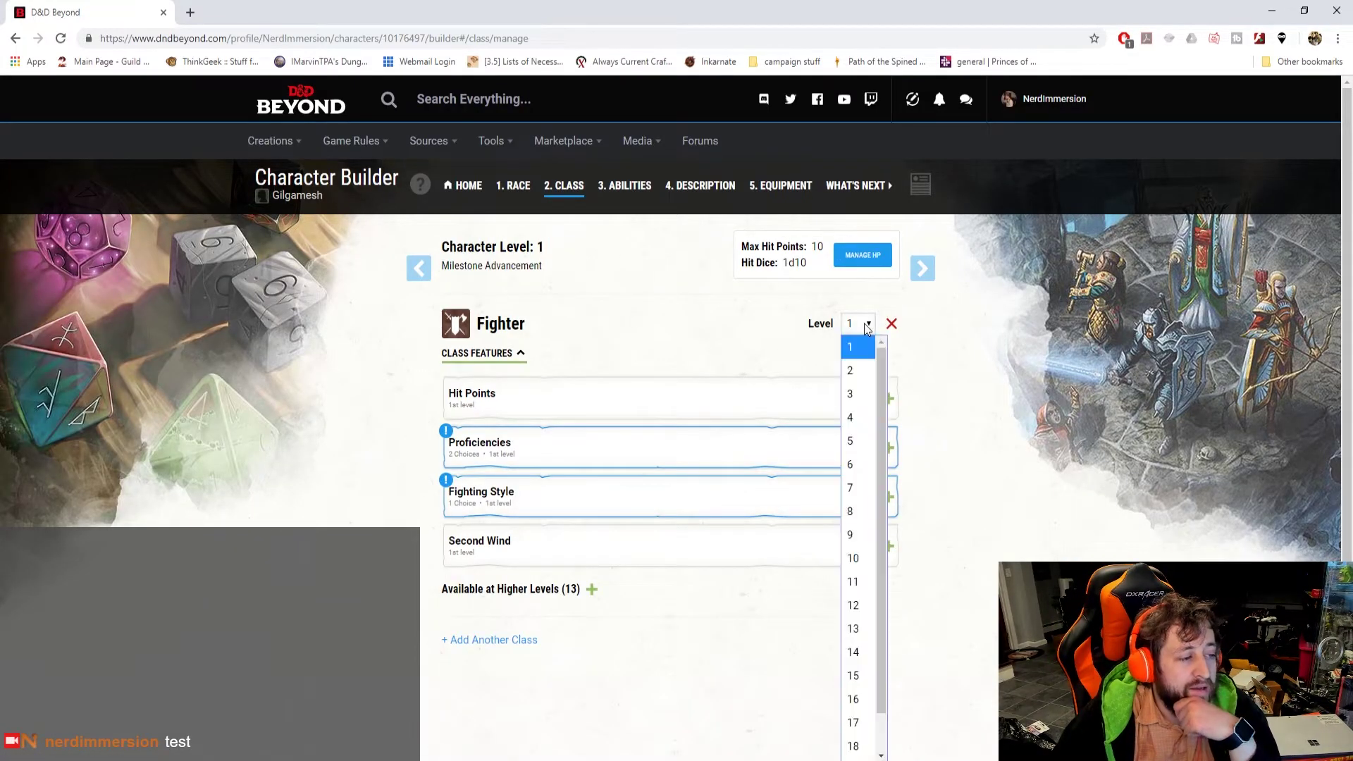
pyautogui.click(865, 615)
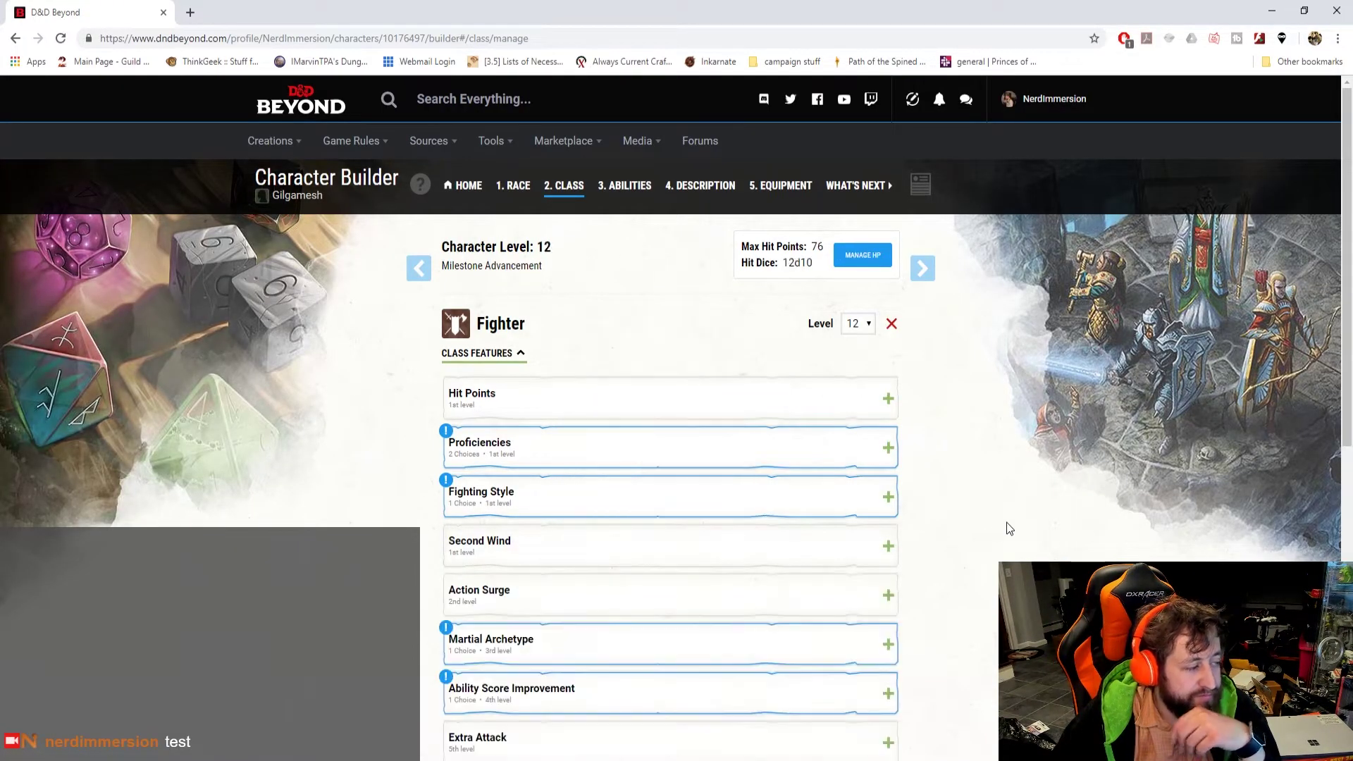
# - Choose Athletics and Intimidation as the two Fighter skill proficiencies
pyautogui.click(861, 456)
pyautogui.click(680, 599)
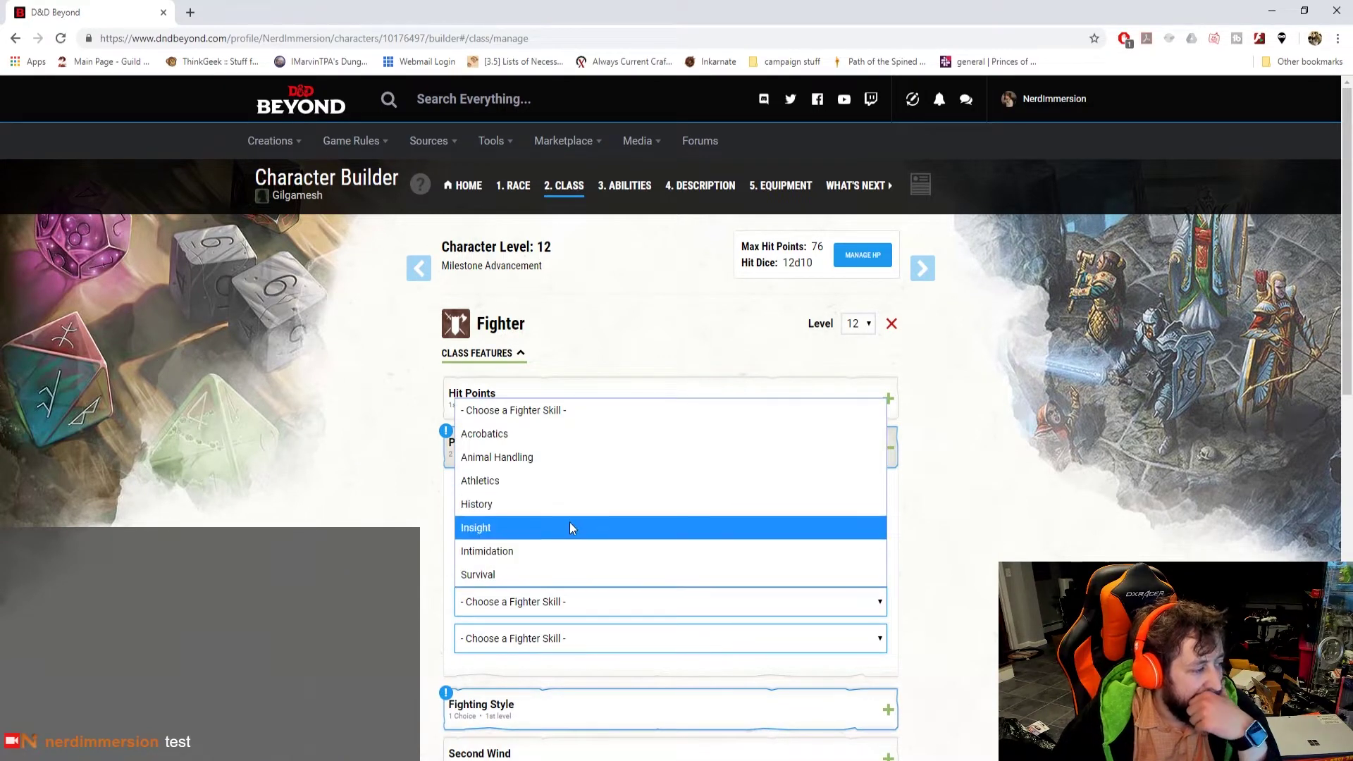
pyautogui.click(554, 550)
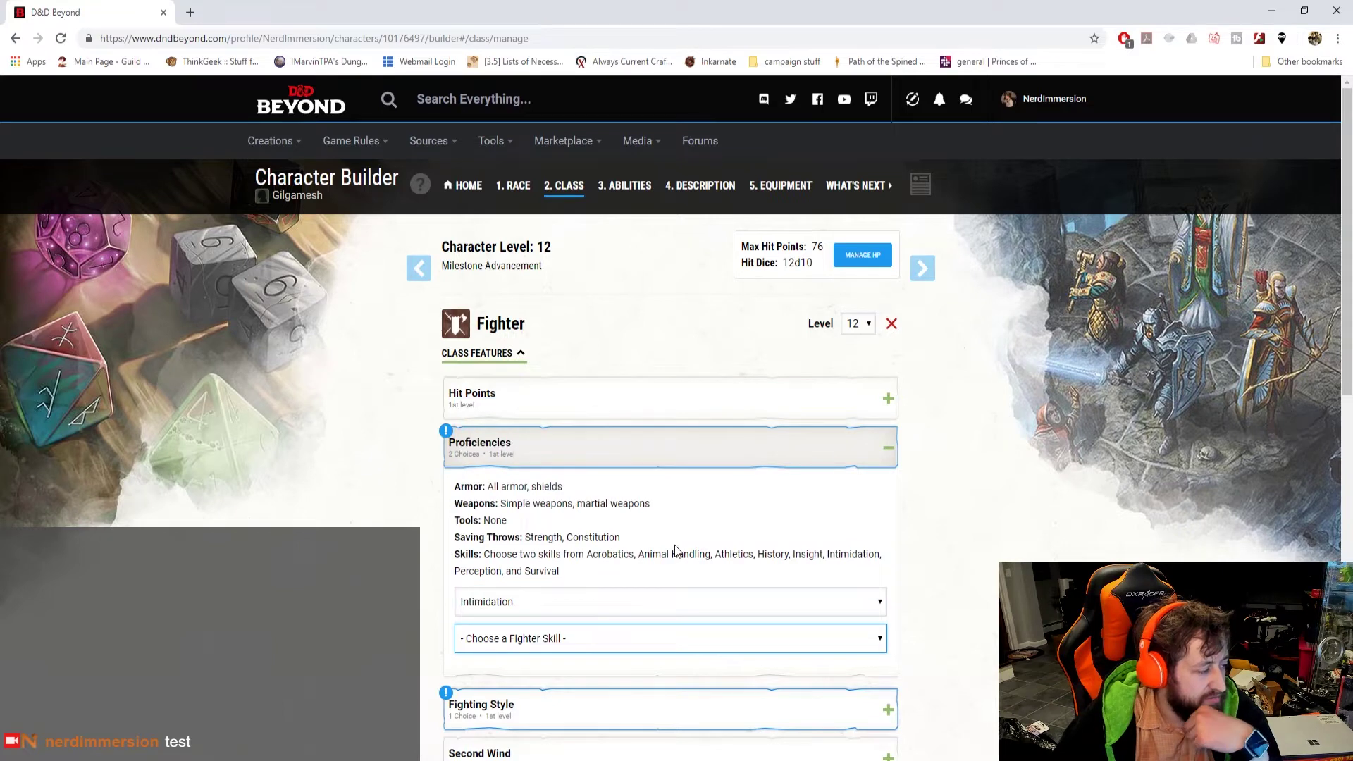
pyautogui.scroll(-3, 673, 554)
pyautogui.click(640, 422)
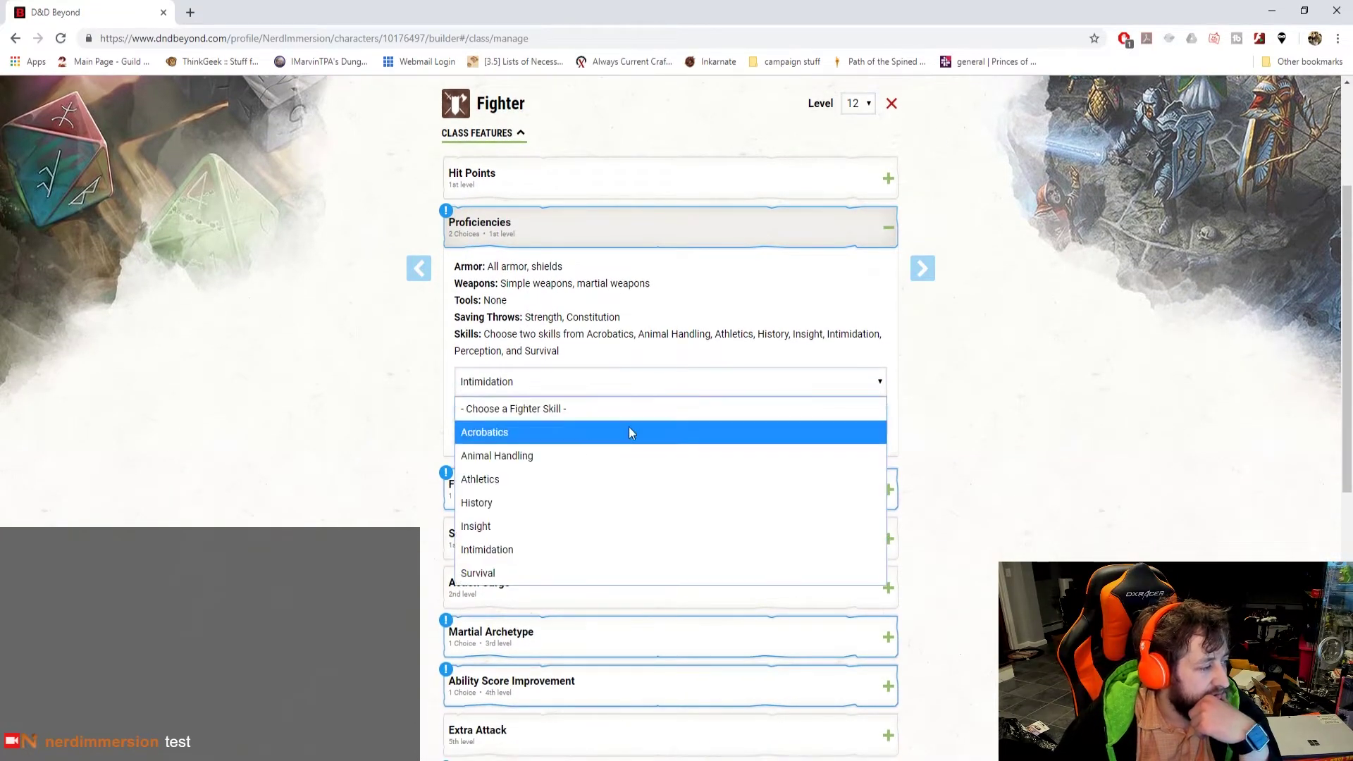
pyautogui.click(571, 486)
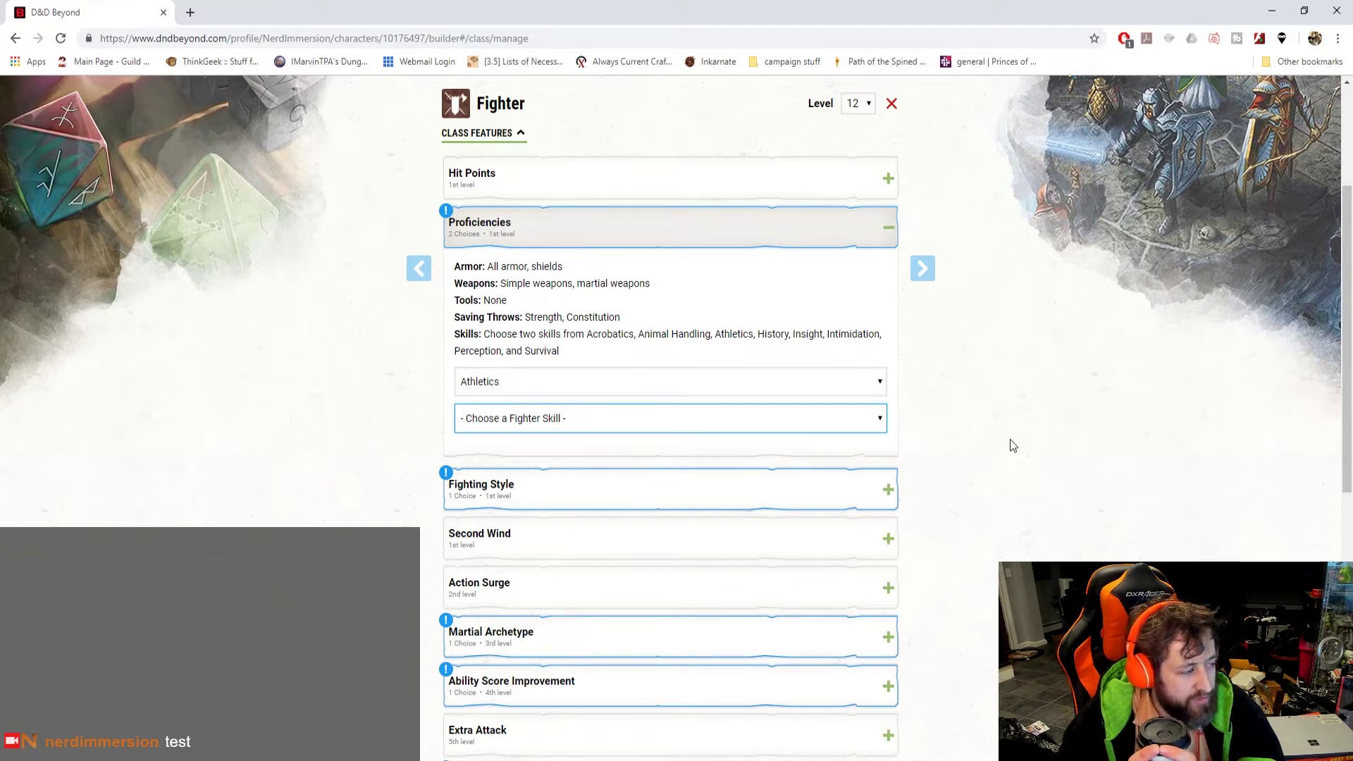
pyautogui.click(584, 418)
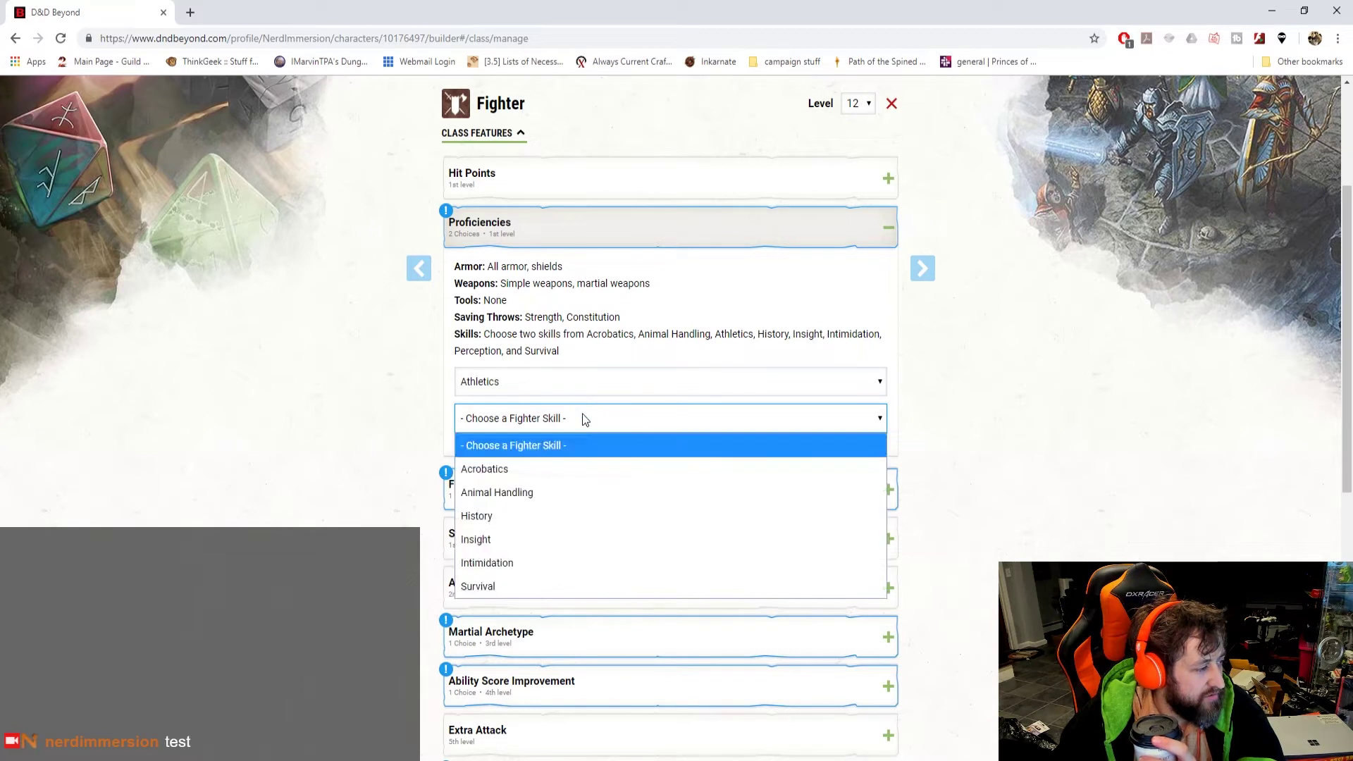
pyautogui.click(547, 563)
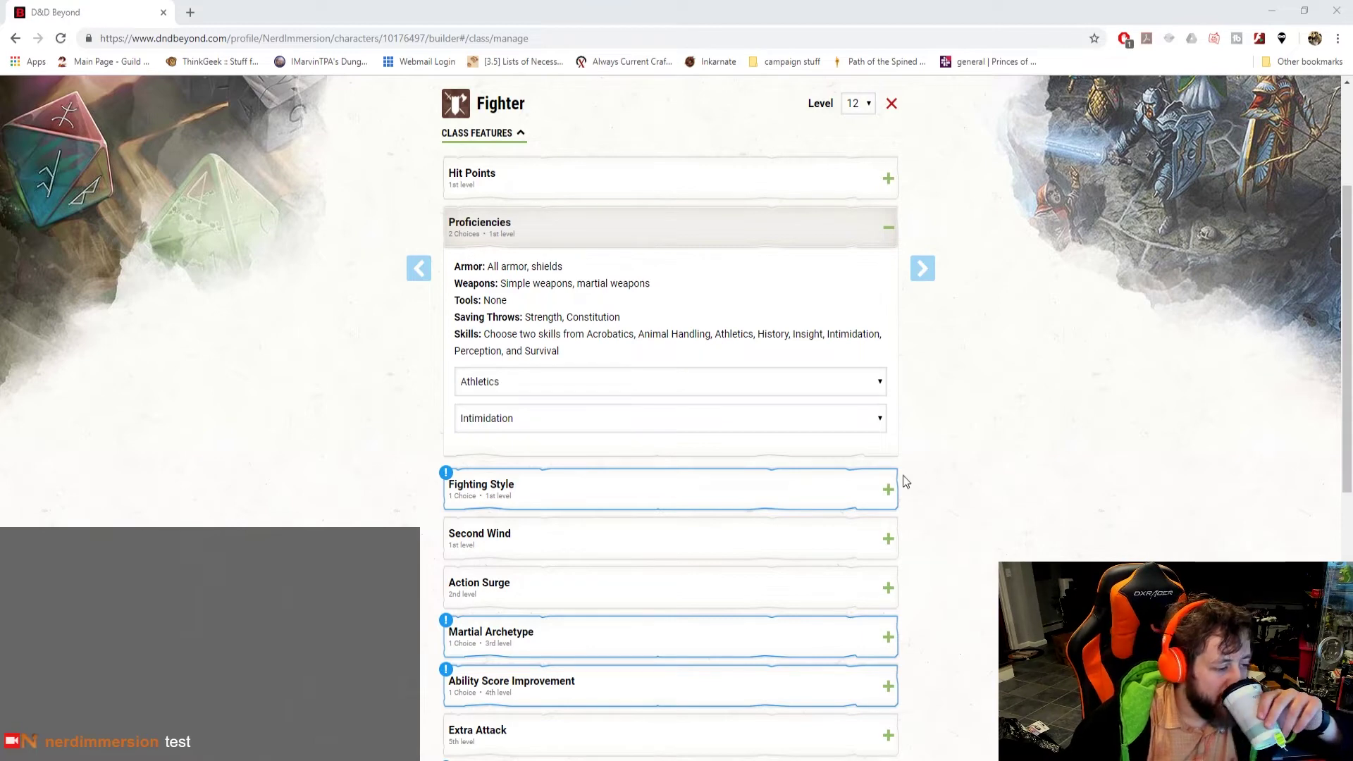
# - Set the Fighter's Fighting Style to Archery
pyautogui.click(870, 492)
pyautogui.click(857, 582)
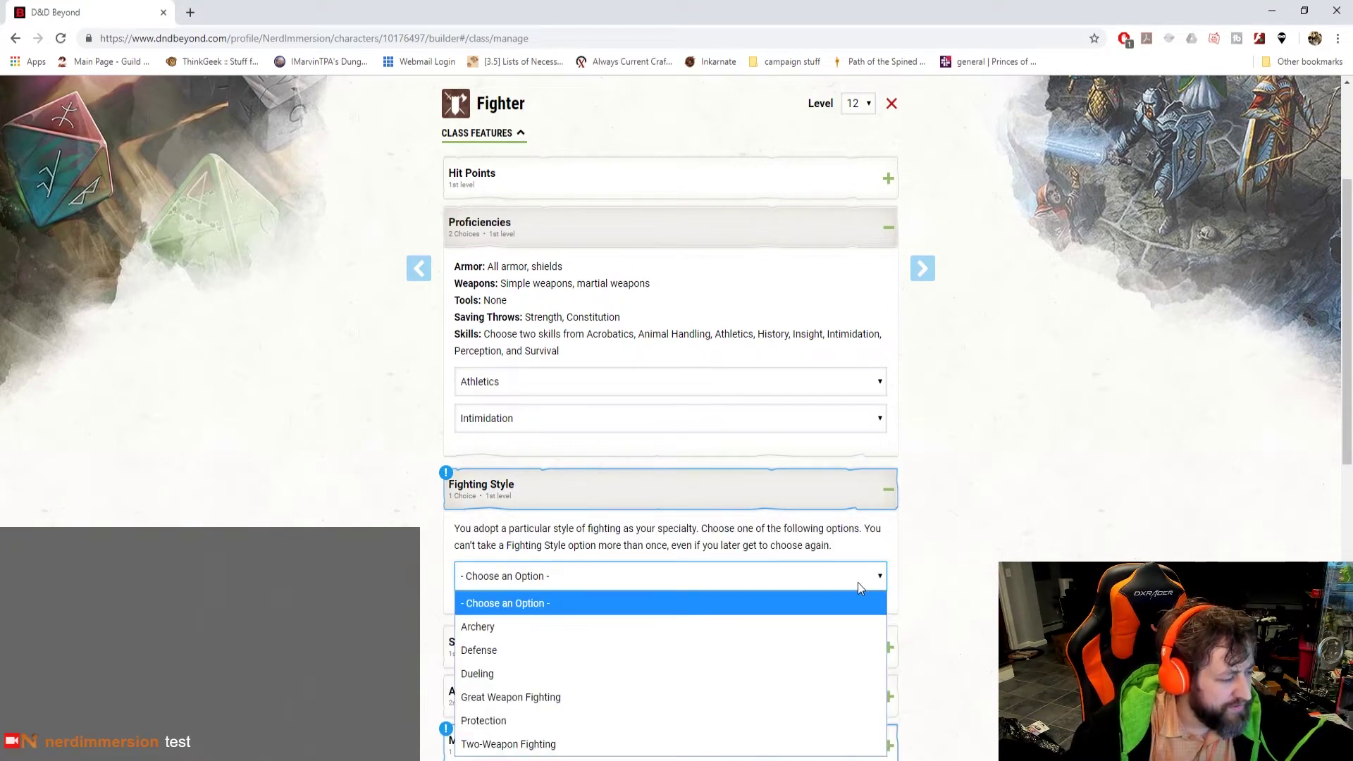
pyautogui.scroll(-2, 1029, 531)
pyautogui.click(797, 435)
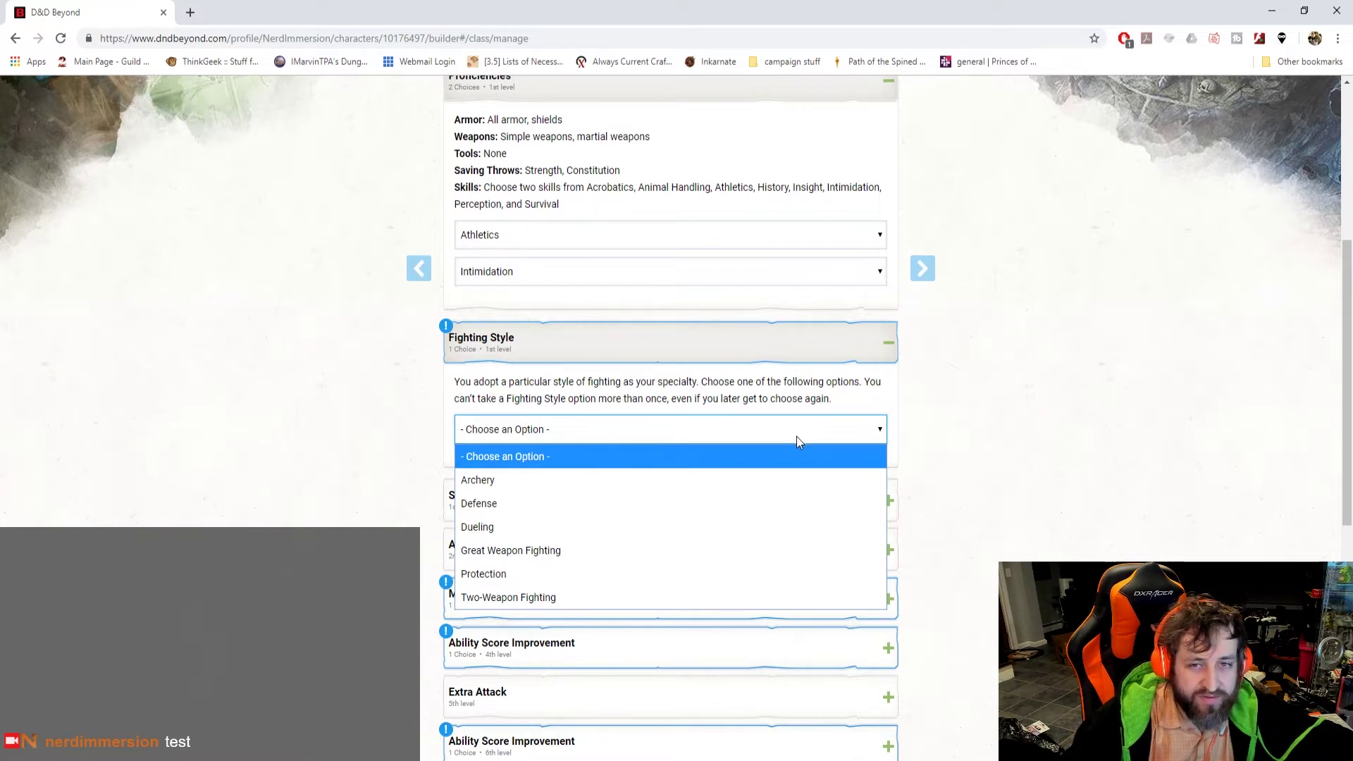
pyautogui.click(644, 481)
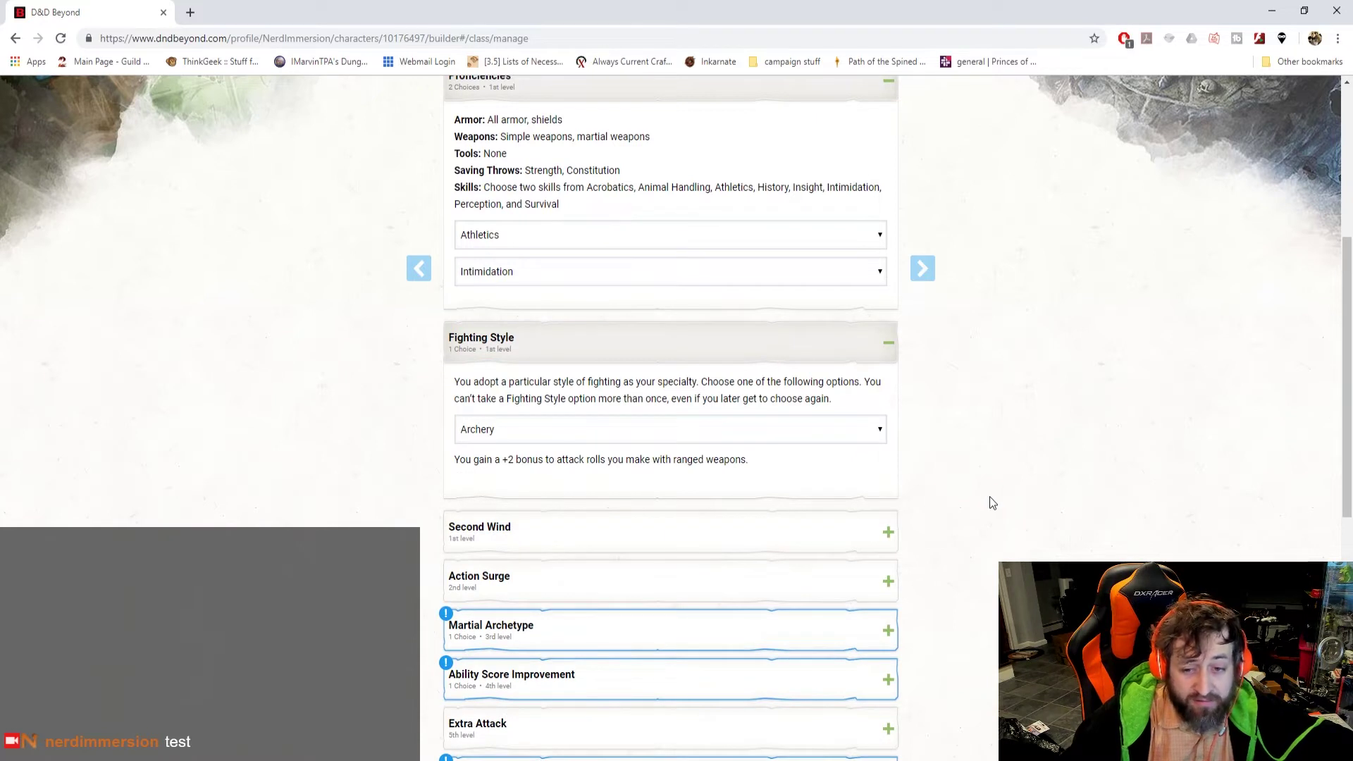
# - Review the Martial Archetype options and the remaining Fighter class features without choosing an archetype
pyautogui.scroll(-2, 986, 506)
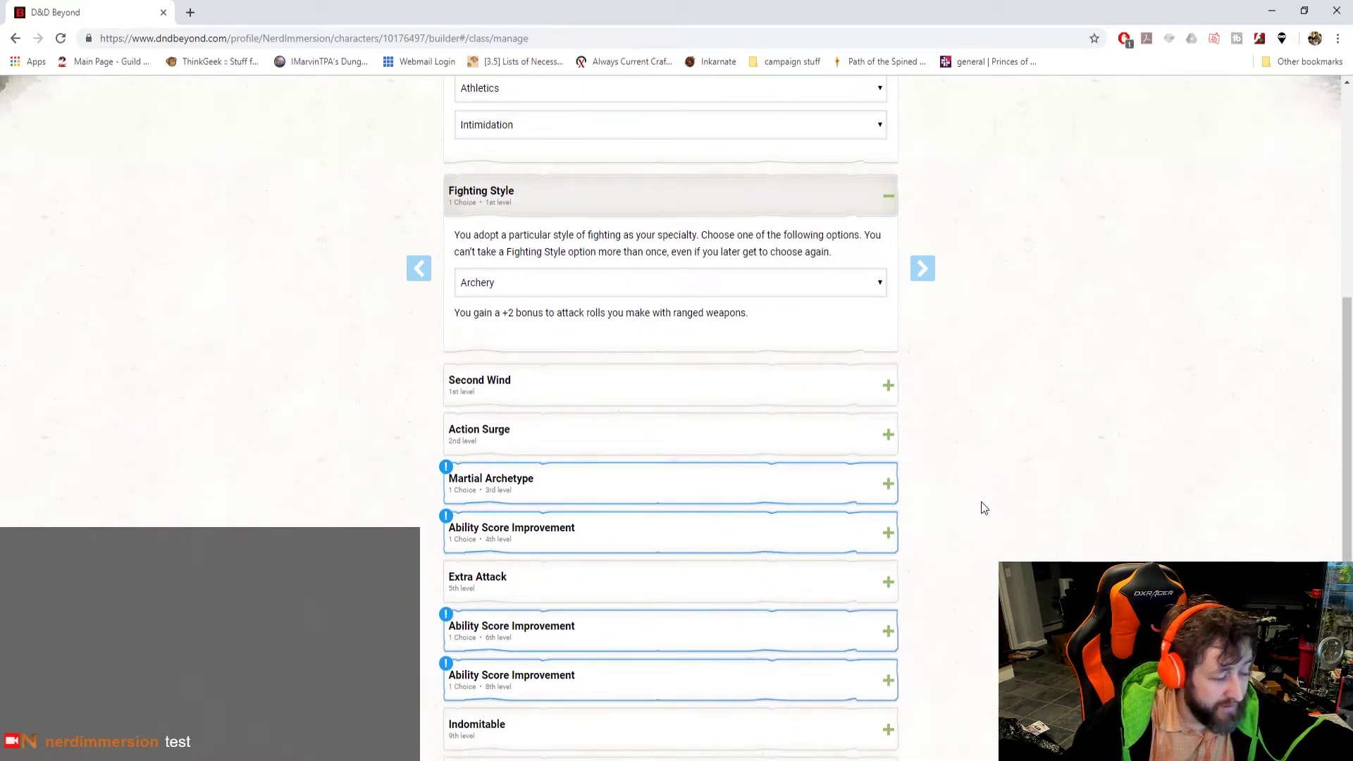
pyautogui.click(891, 494)
pyautogui.click(742, 633)
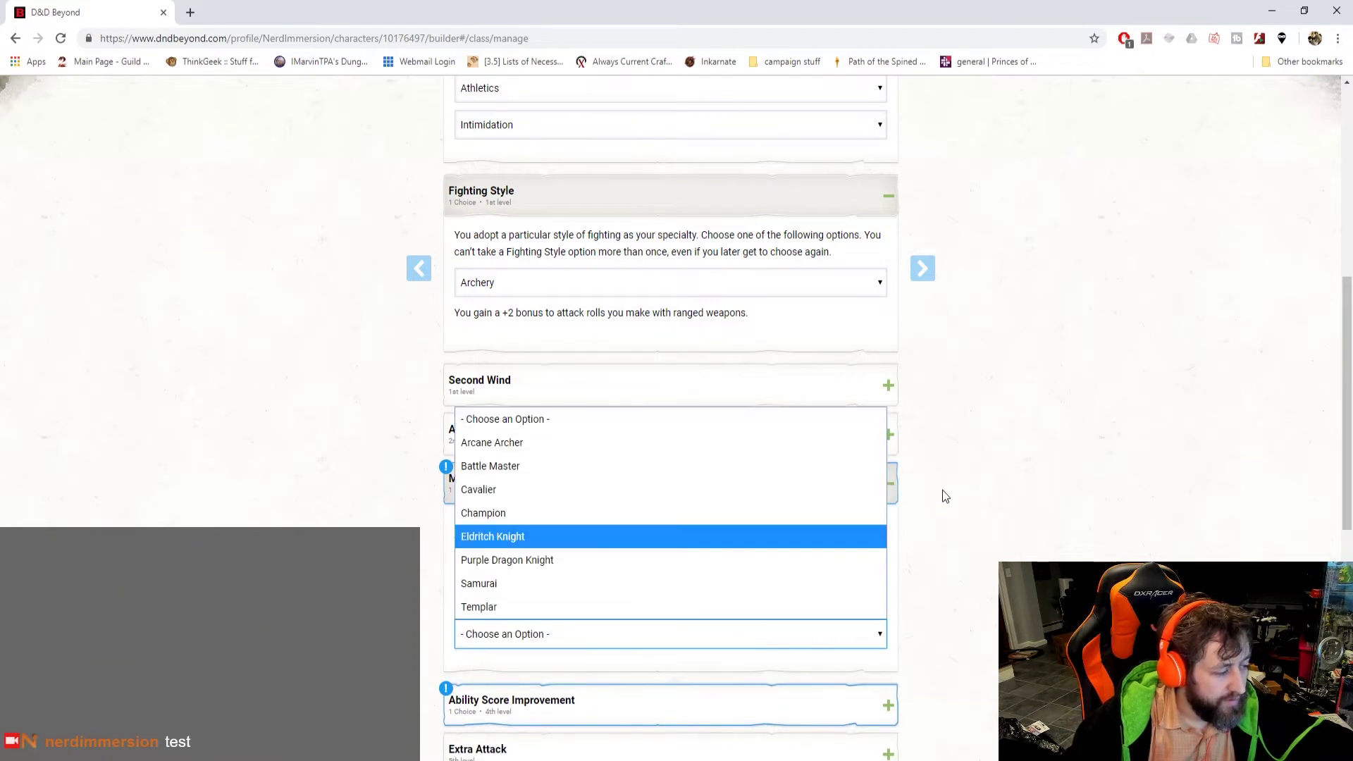
pyautogui.scroll(-2, 987, 479)
pyautogui.click(694, 493)
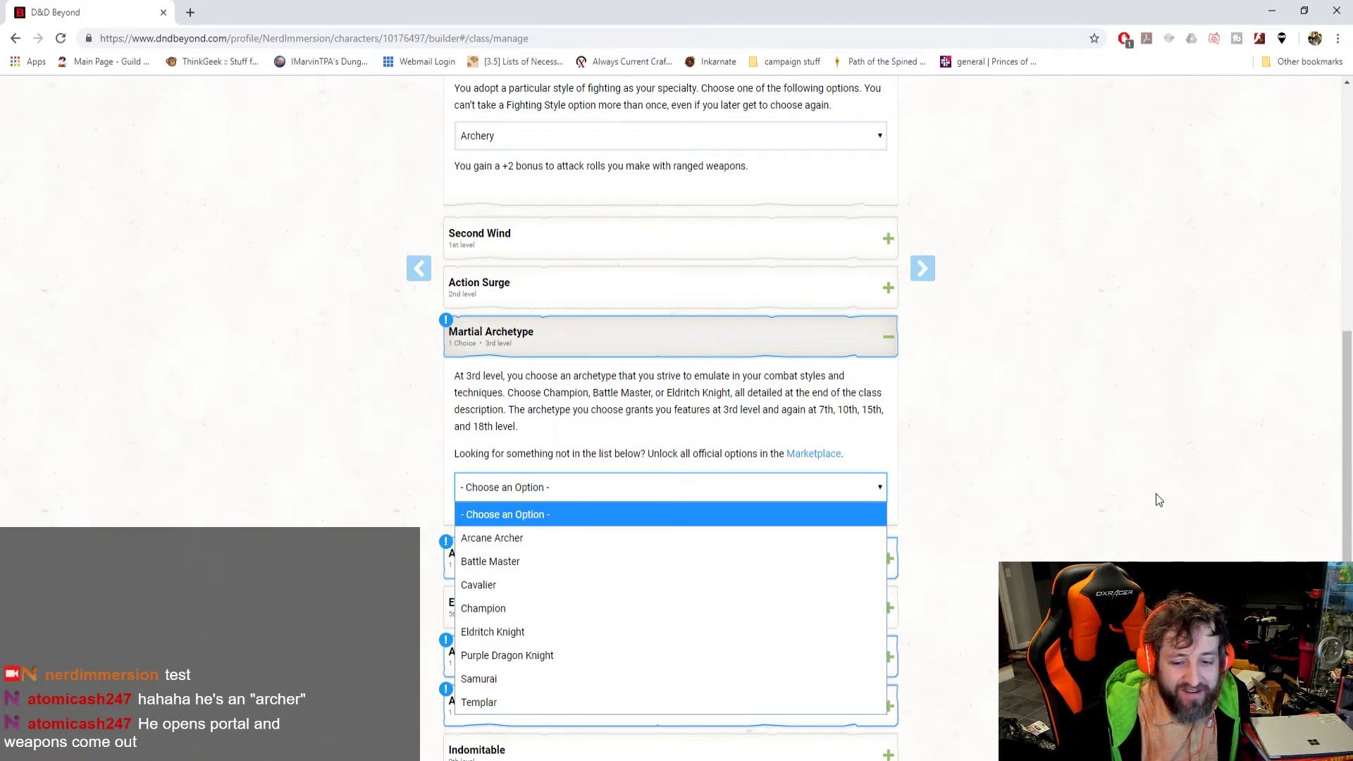
pyautogui.click(1026, 472)
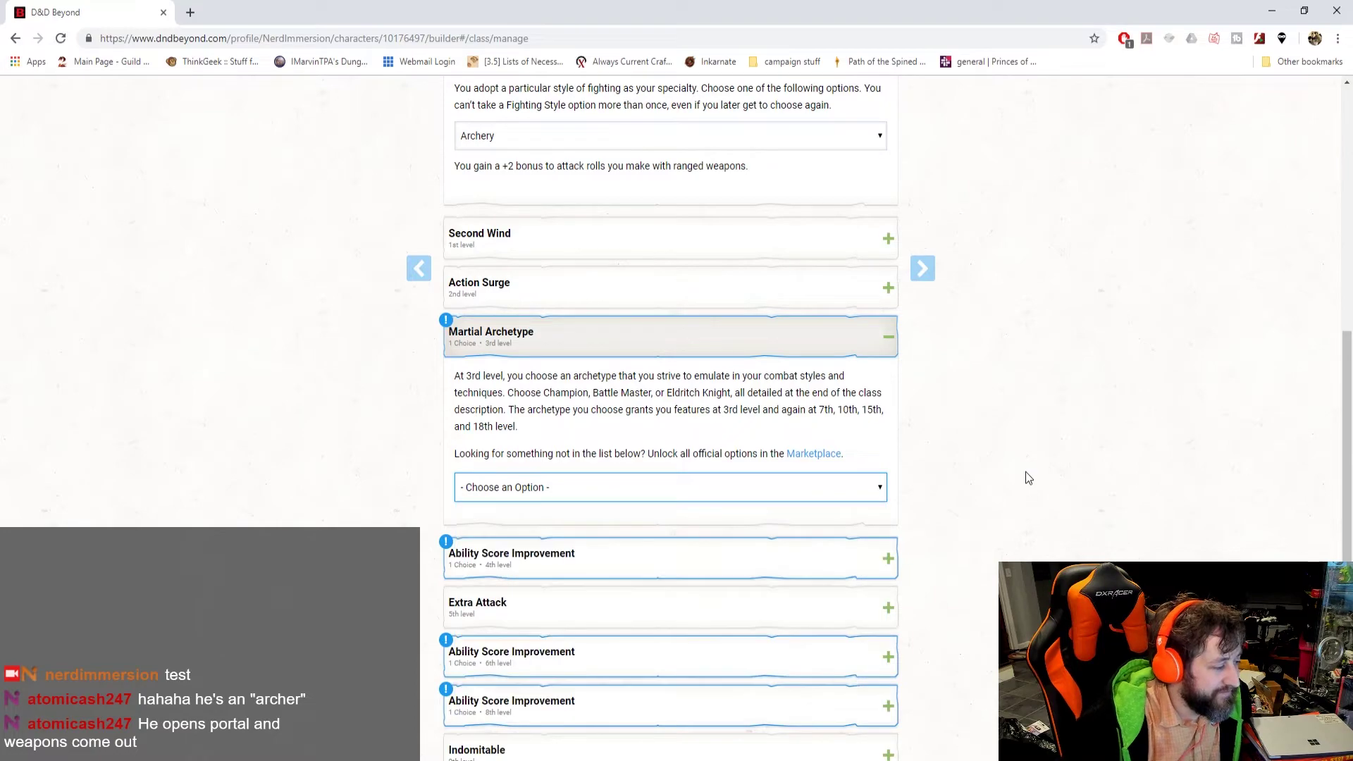
pyautogui.scroll(-2, 1025, 472)
pyautogui.scroll(-3, 1026, 472)
pyautogui.scroll(3, 1026, 472)
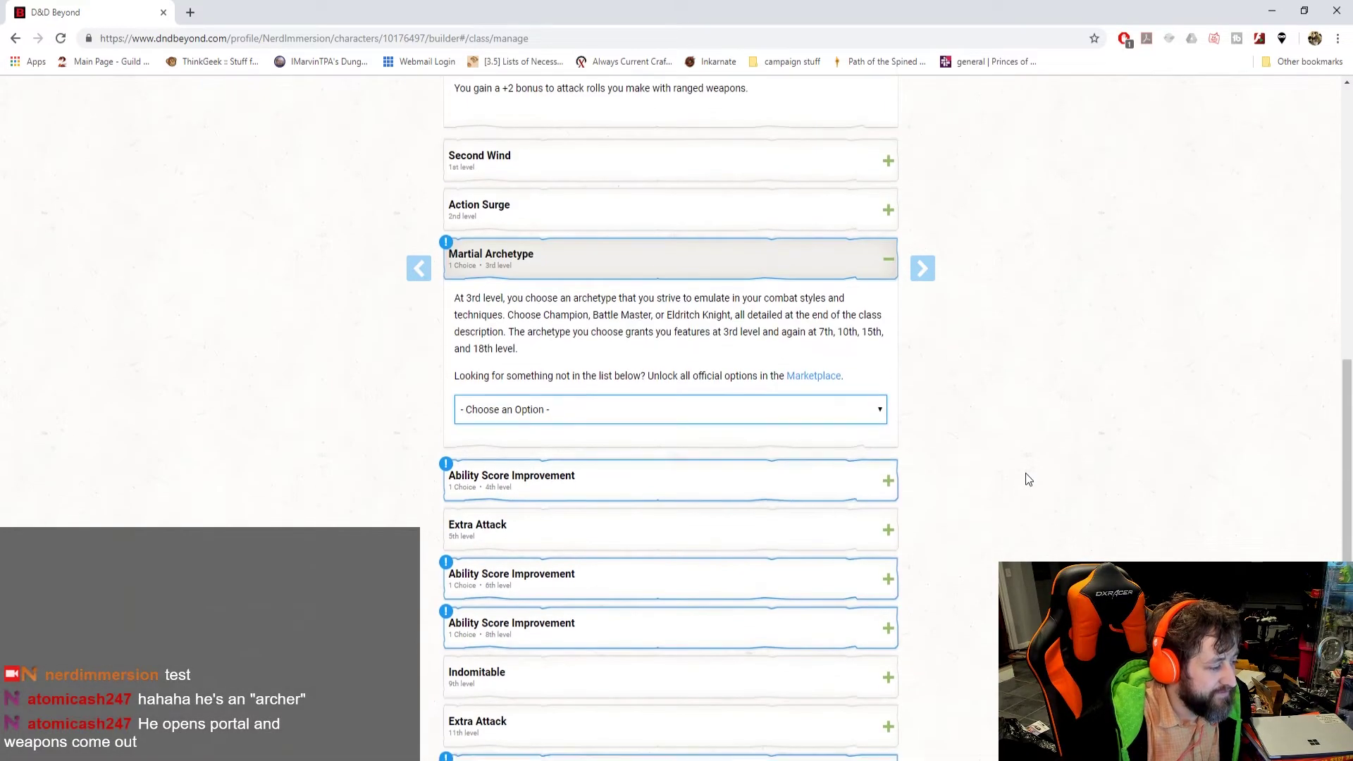
pyautogui.scroll(-3, 1025, 472)
pyautogui.scroll(7, 1039, 509)
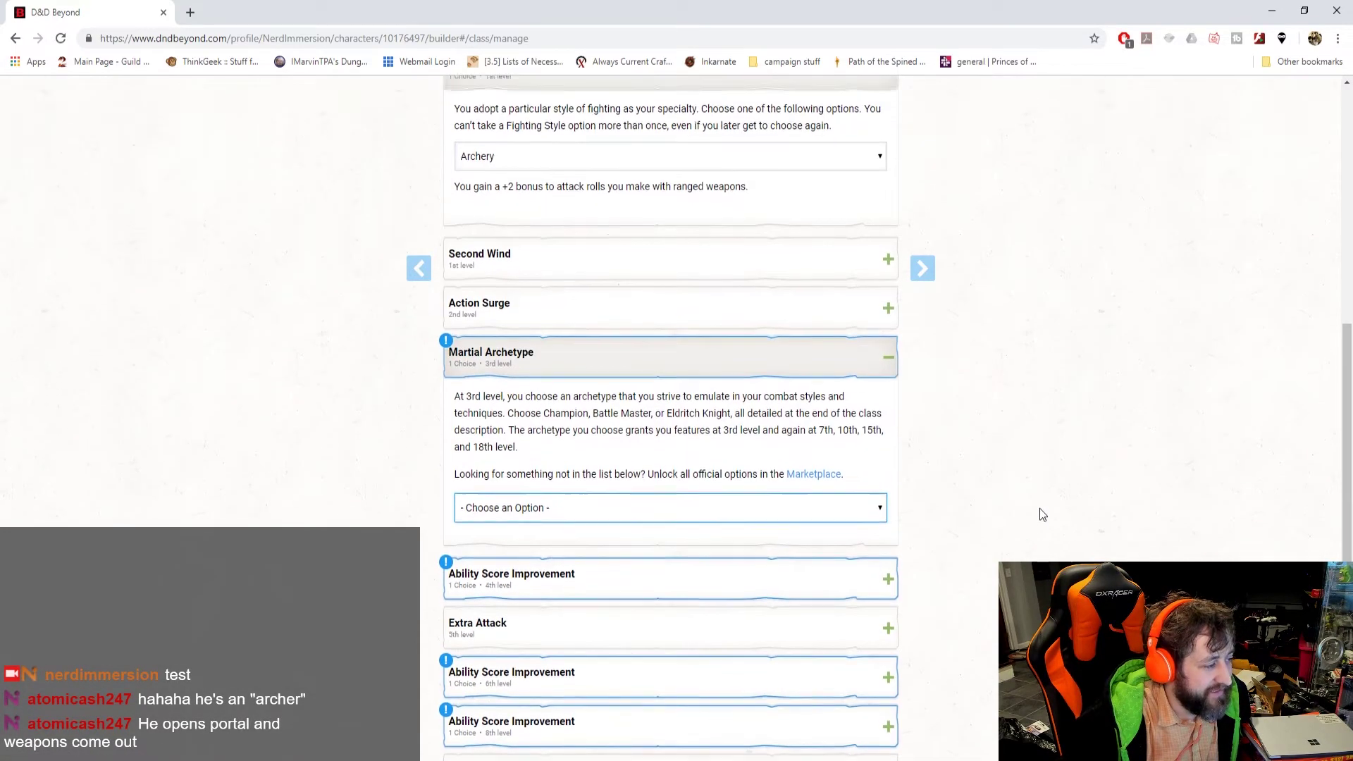
pyautogui.scroll(5, 1049, 518)
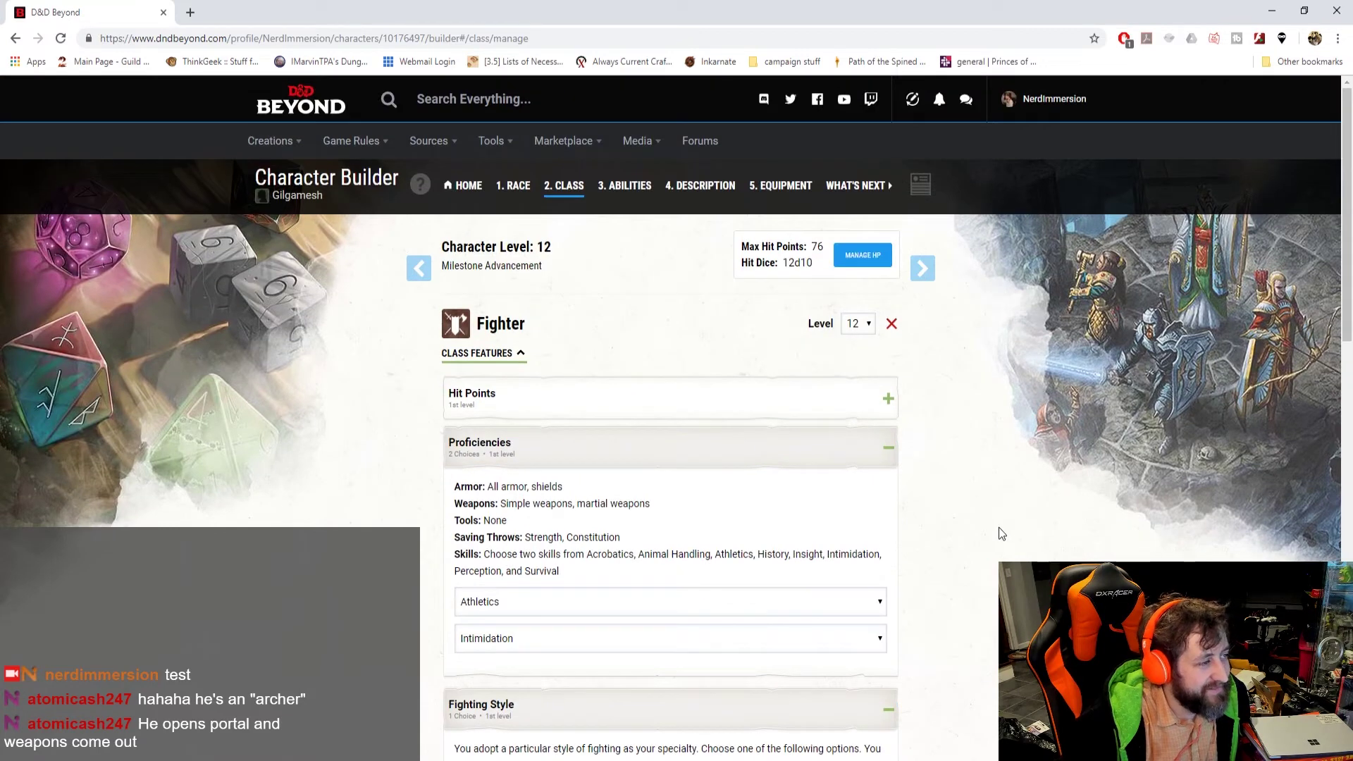
# - Go to the Abilities section and set the ability score generation method to Standard Array
pyautogui.click(614, 186)
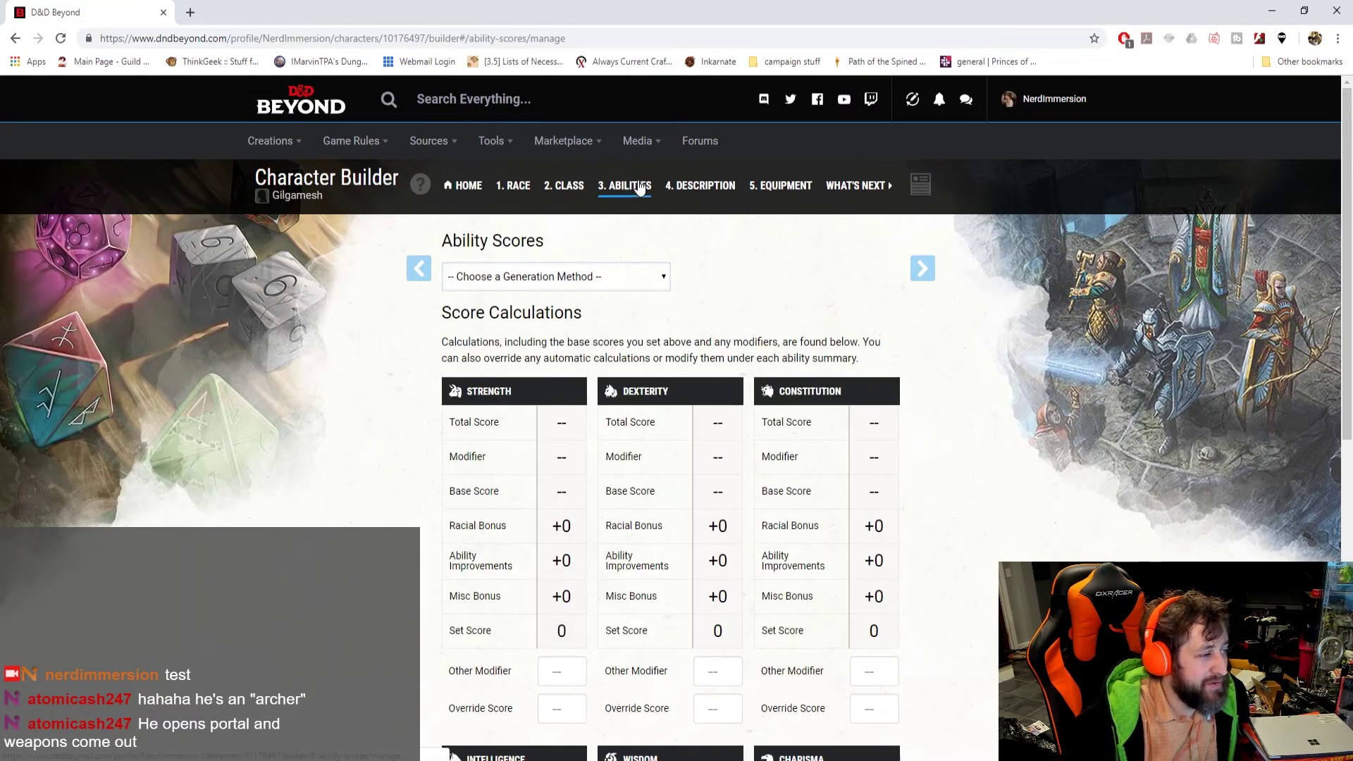
pyautogui.click(530, 284)
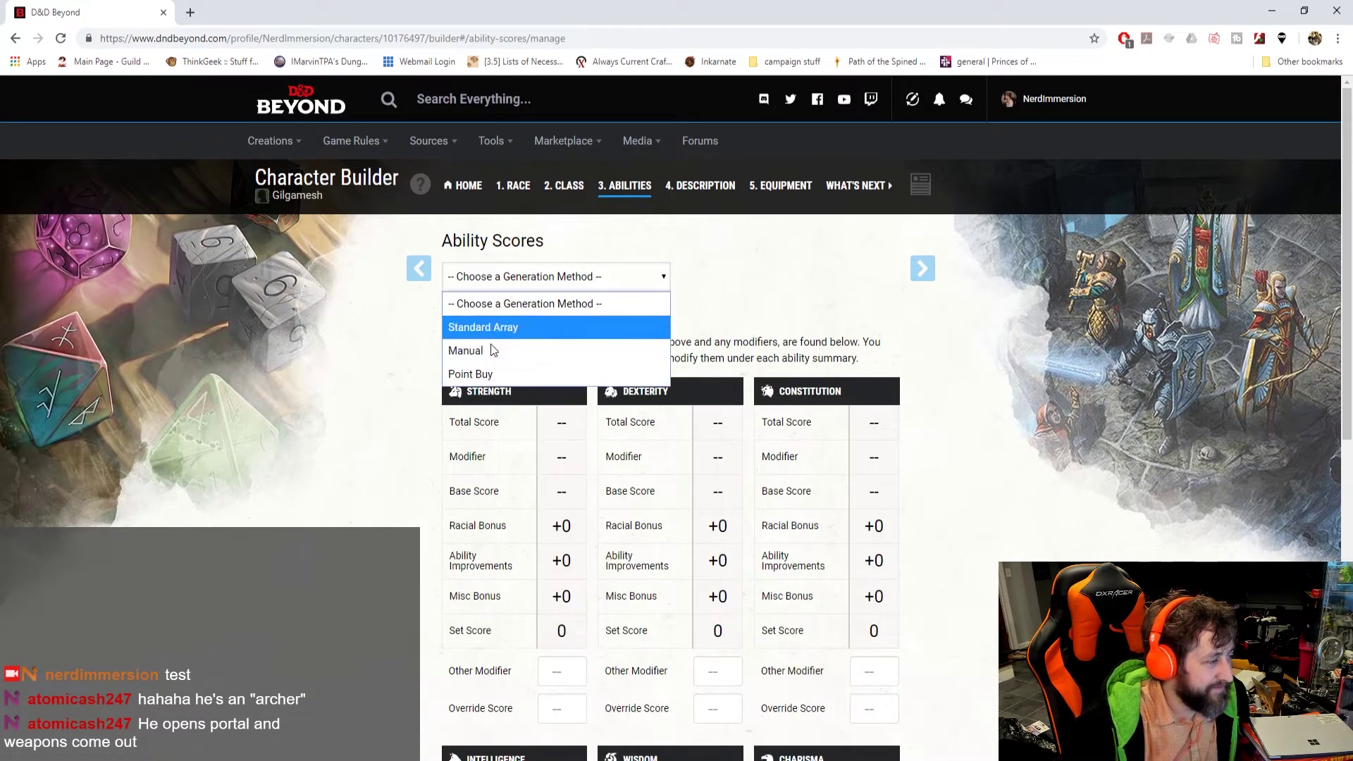
pyautogui.click(493, 328)
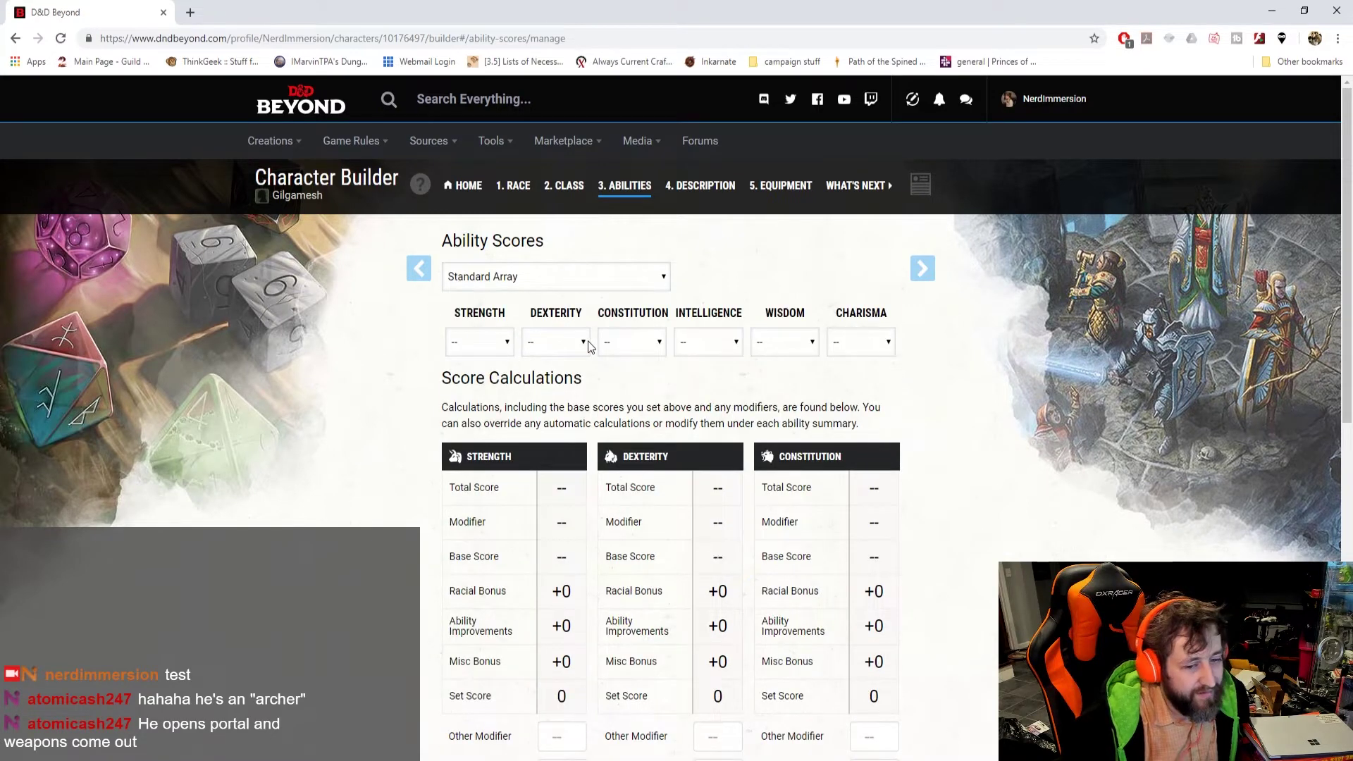
# - Assign 15 to Charisma and 14 to Dexterity from the standard array
pyautogui.scroll(-3, 513, 371)
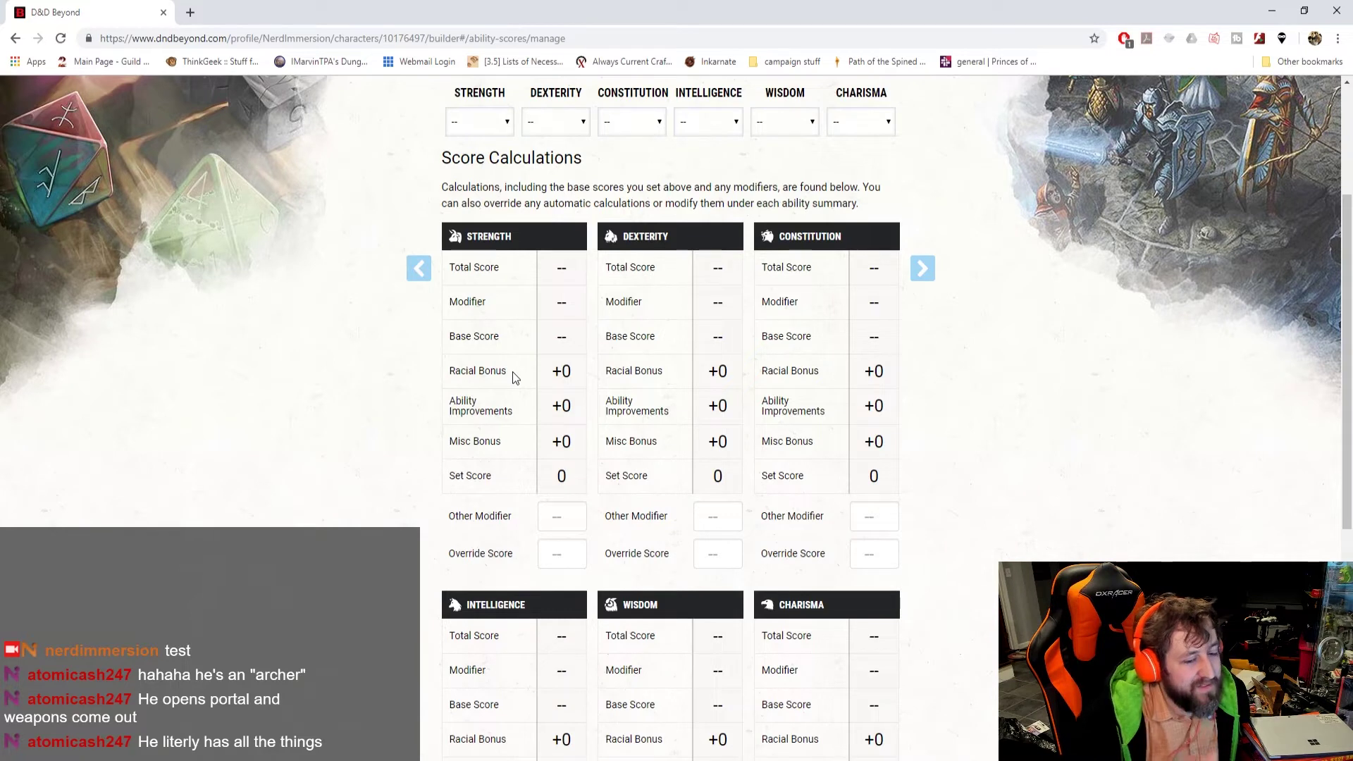
pyautogui.click(889, 127)
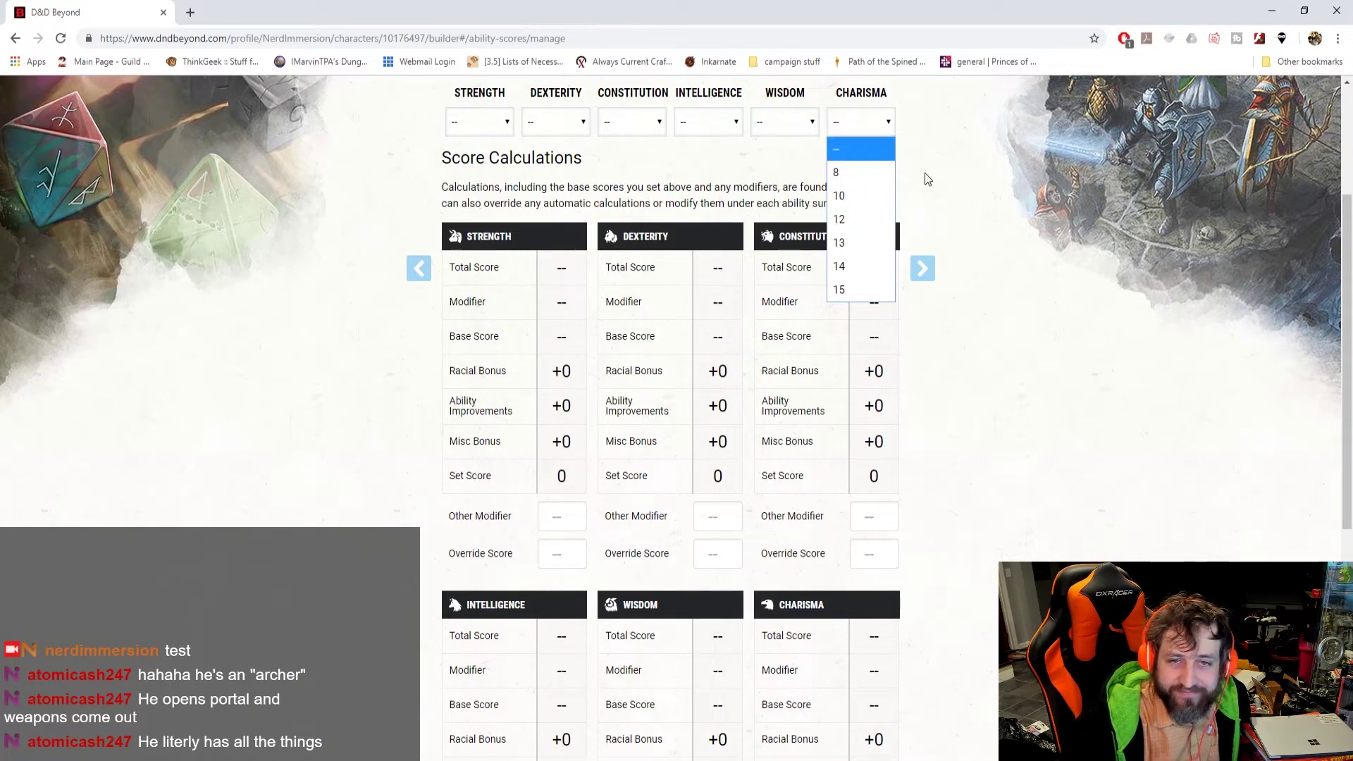
pyautogui.click(853, 289)
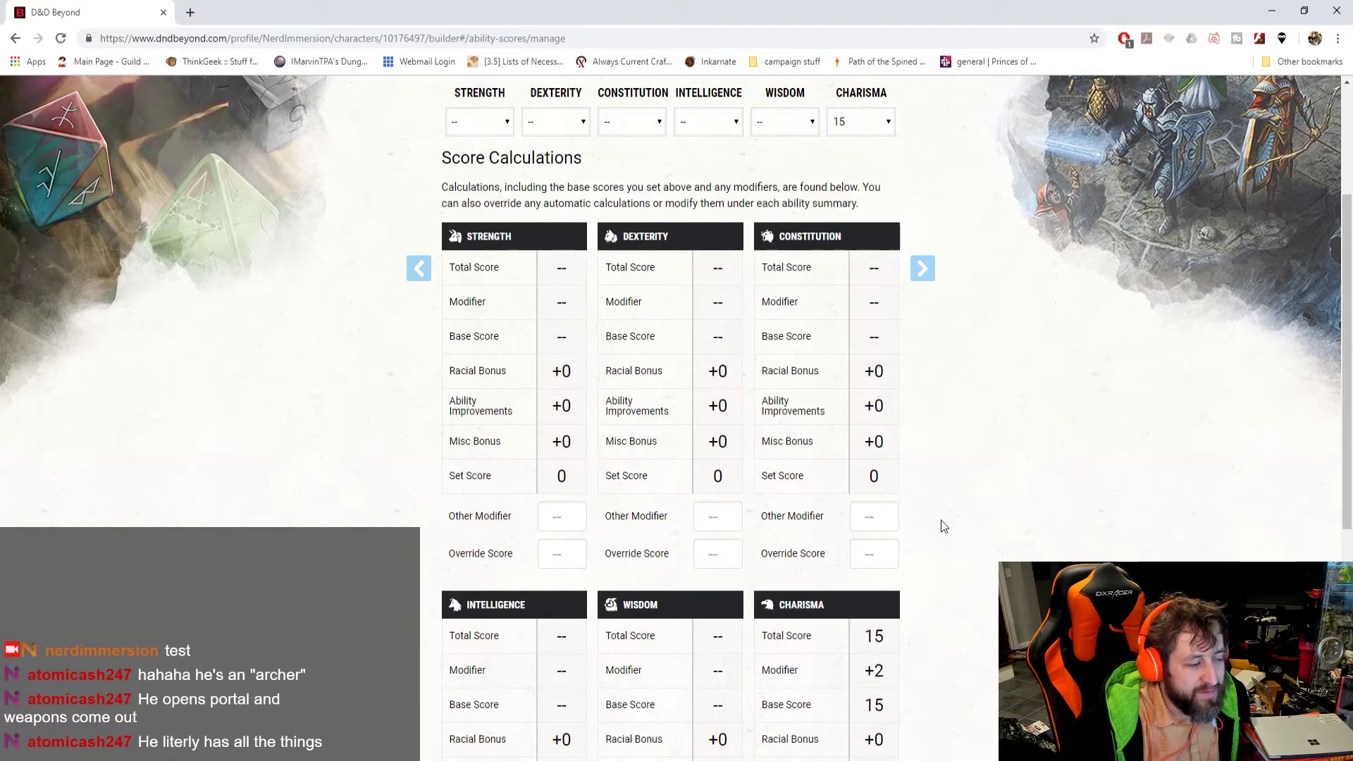
pyautogui.scroll(3, 929, 534)
pyautogui.scroll(-5, 915, 531)
pyautogui.scroll(5, 897, 514)
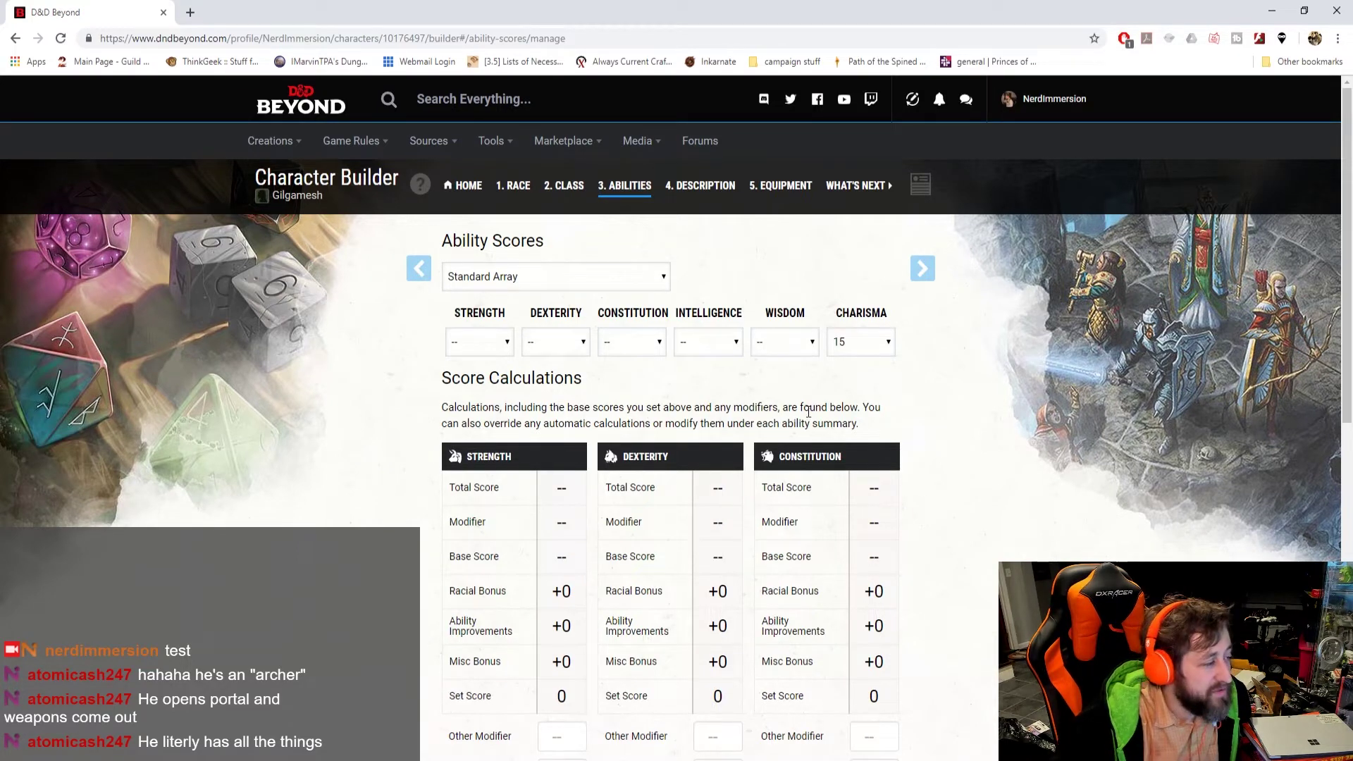
pyautogui.click(572, 346)
pyautogui.click(548, 487)
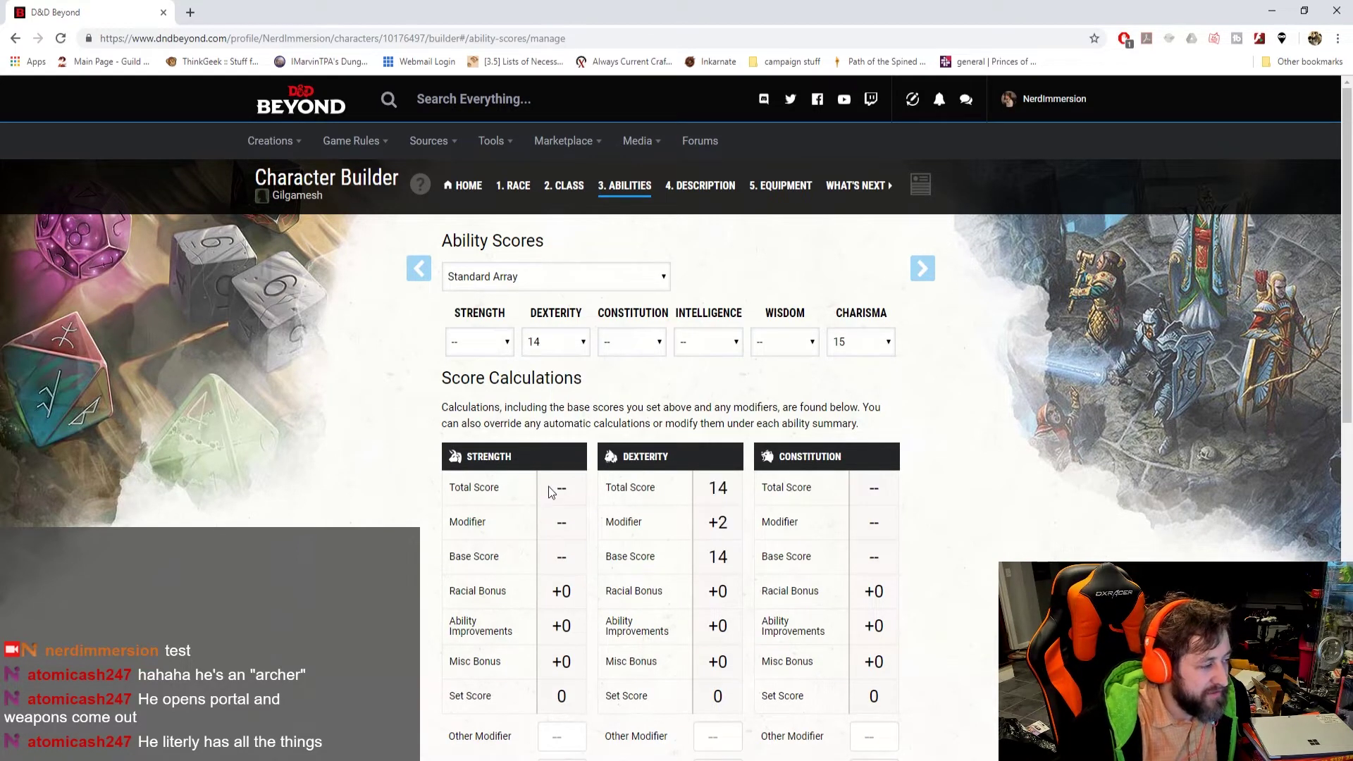
# - Assign 13 to Wisdom and 12 to Intelligence
pyautogui.click(713, 343)
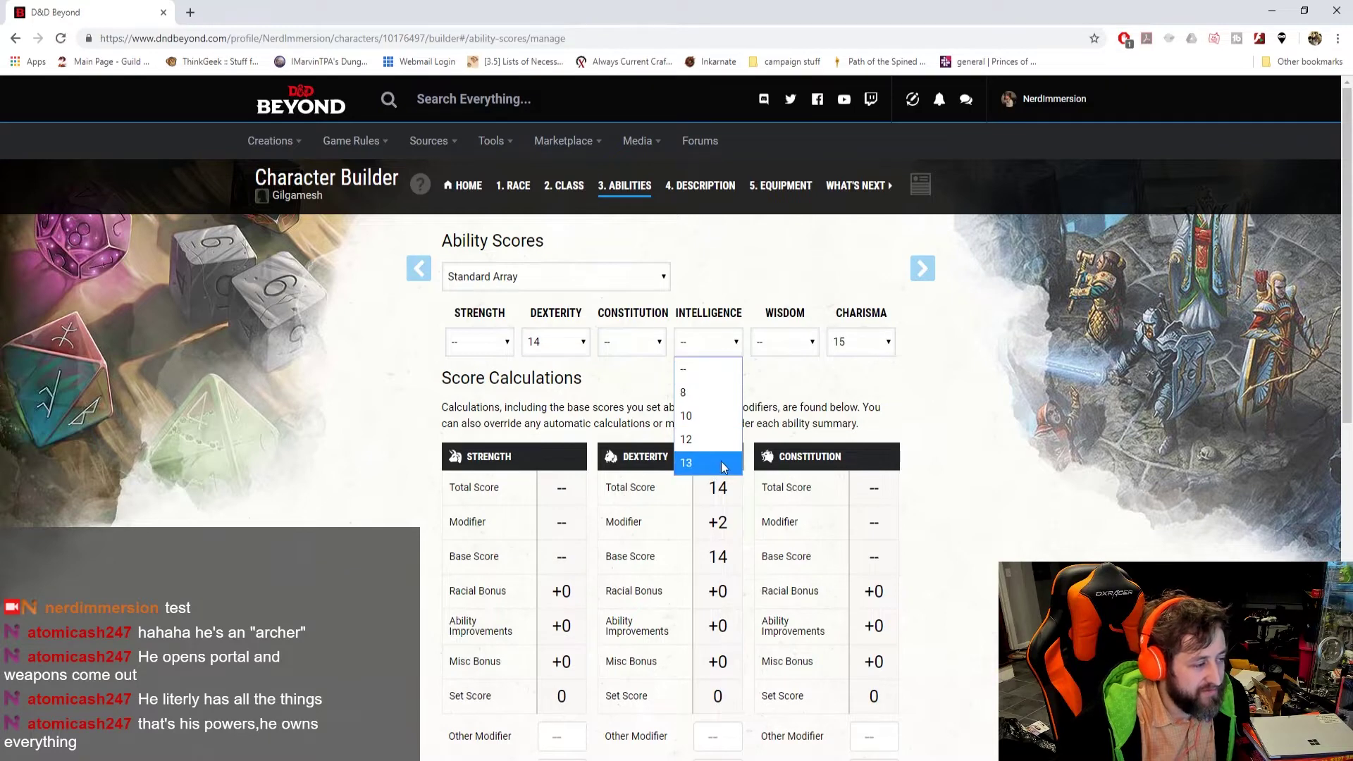
pyautogui.click(802, 343)
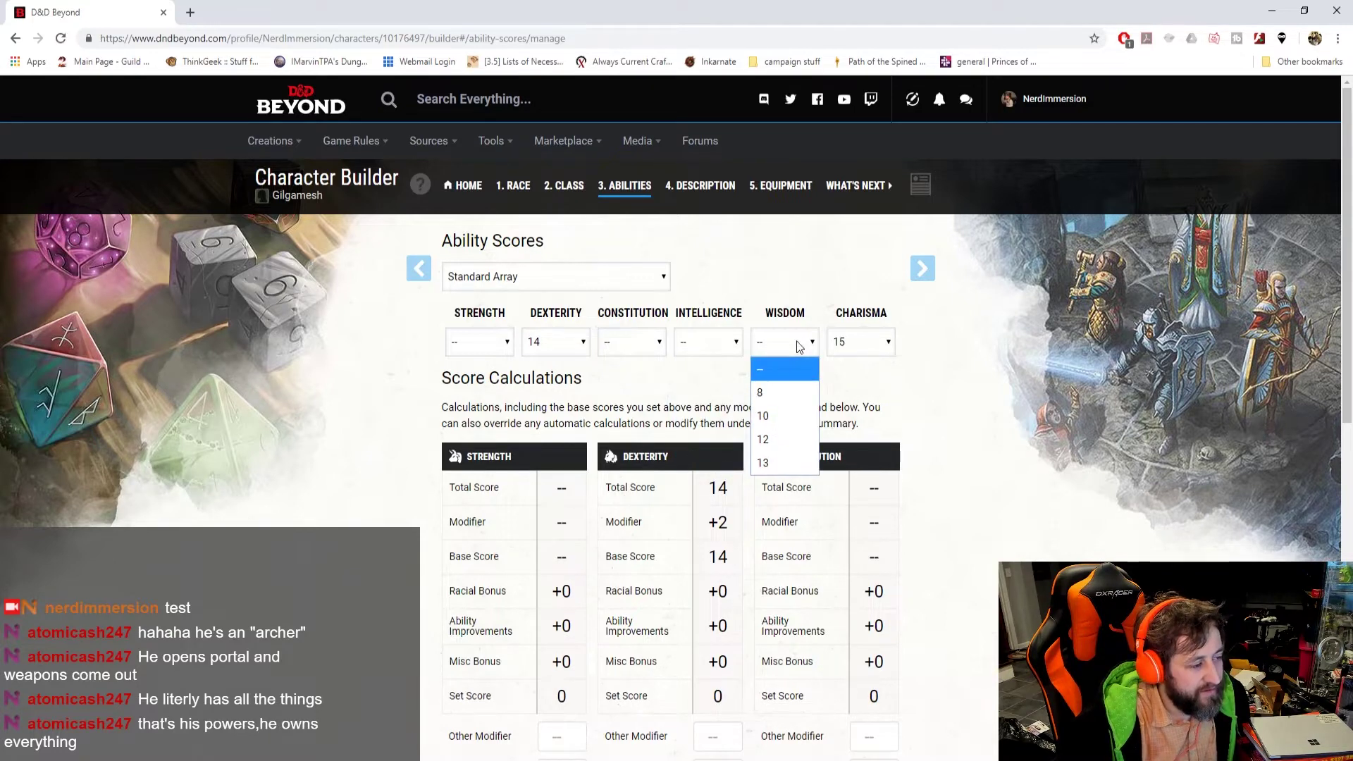
pyautogui.click(779, 465)
pyautogui.click(726, 349)
pyautogui.click(708, 440)
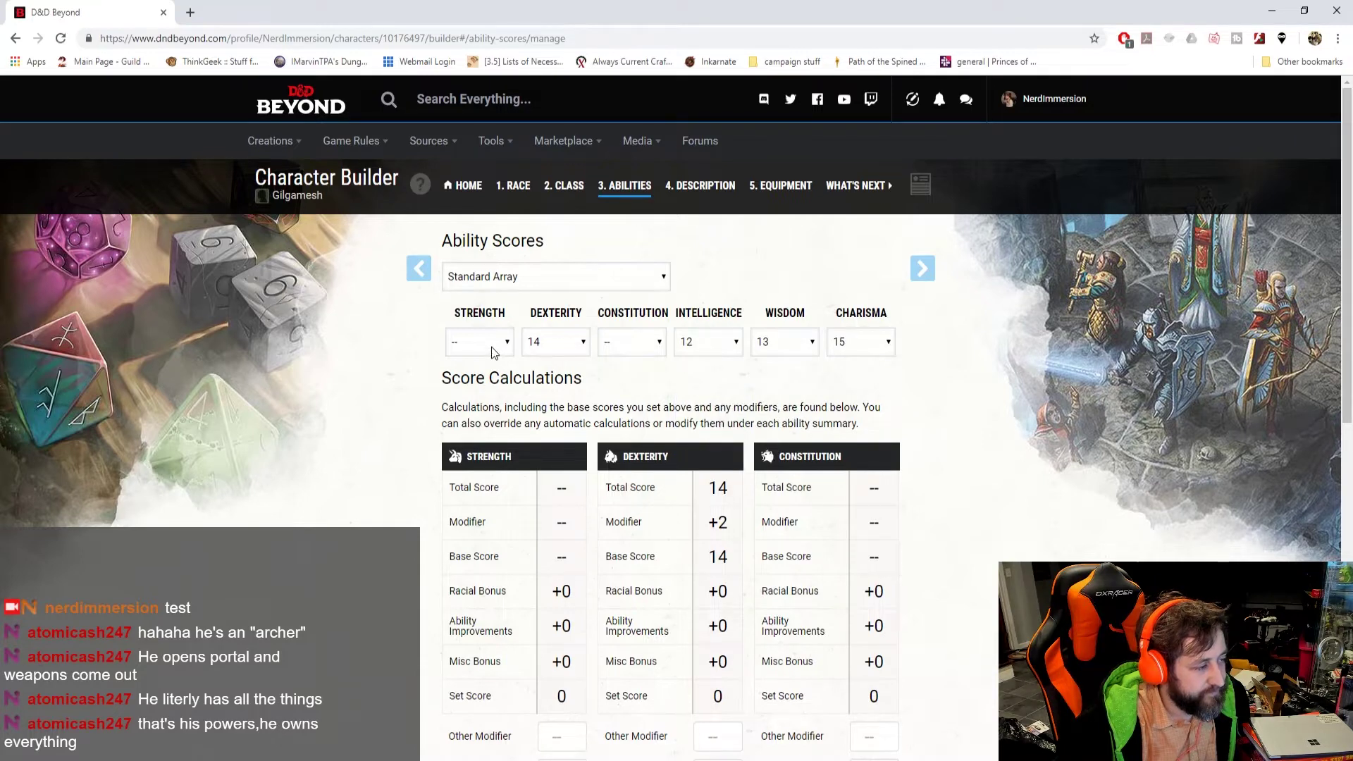
# - Assign the remaining array scores, 8 to Strength and 10 to Constitution
pyautogui.click(633, 344)
pyautogui.click(472, 331)
pyautogui.click(470, 391)
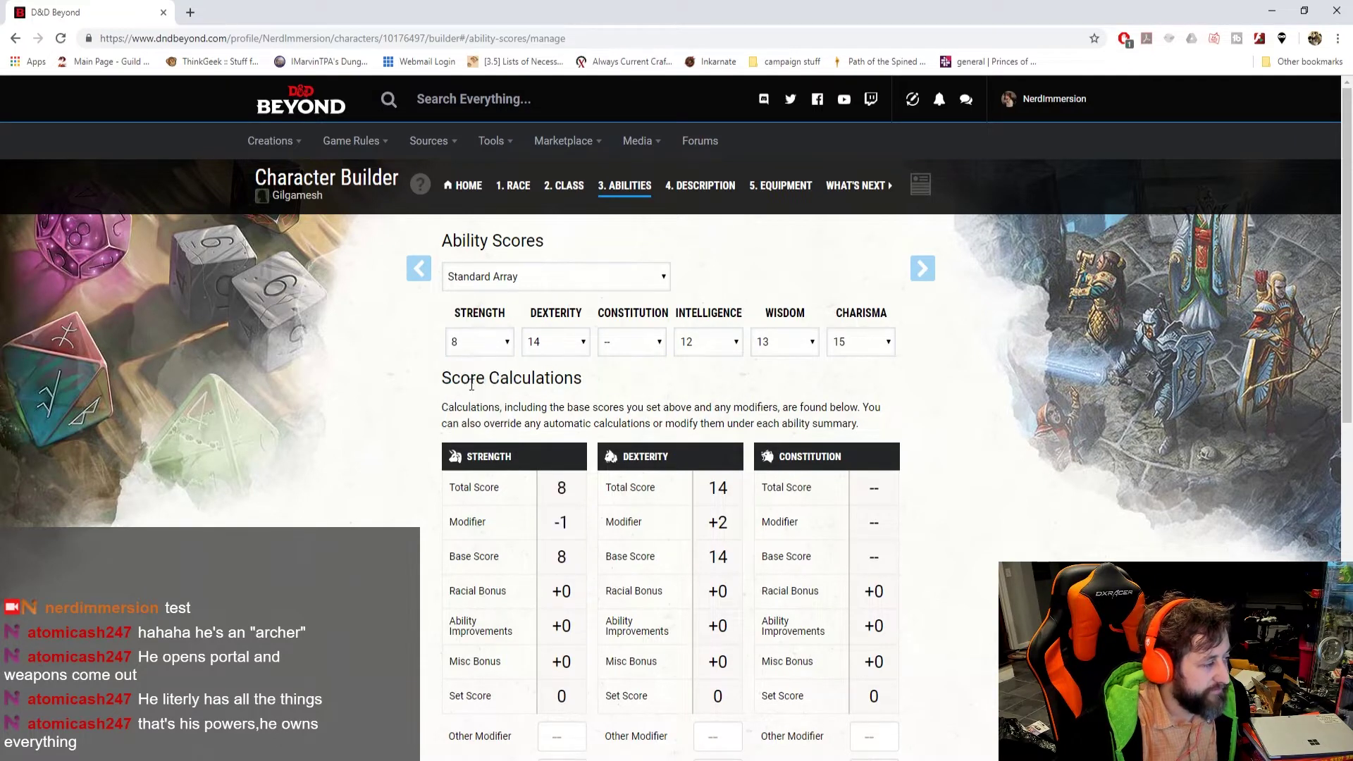
pyautogui.click(637, 335)
pyautogui.click(636, 395)
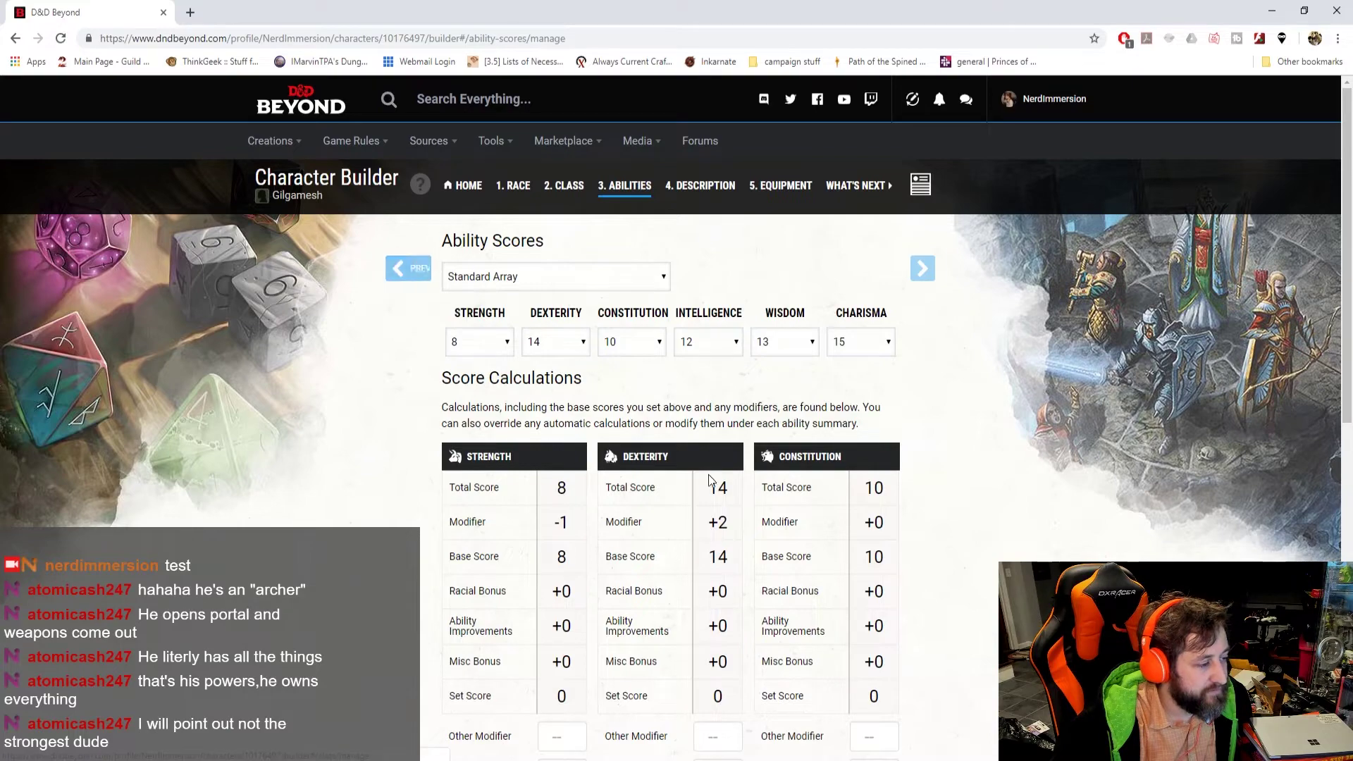
# - Check the ability score calculations, then return to the Class section and look over the Fighter's features
pyautogui.scroll(-5, 712, 492)
pyautogui.scroll(5, 713, 492)
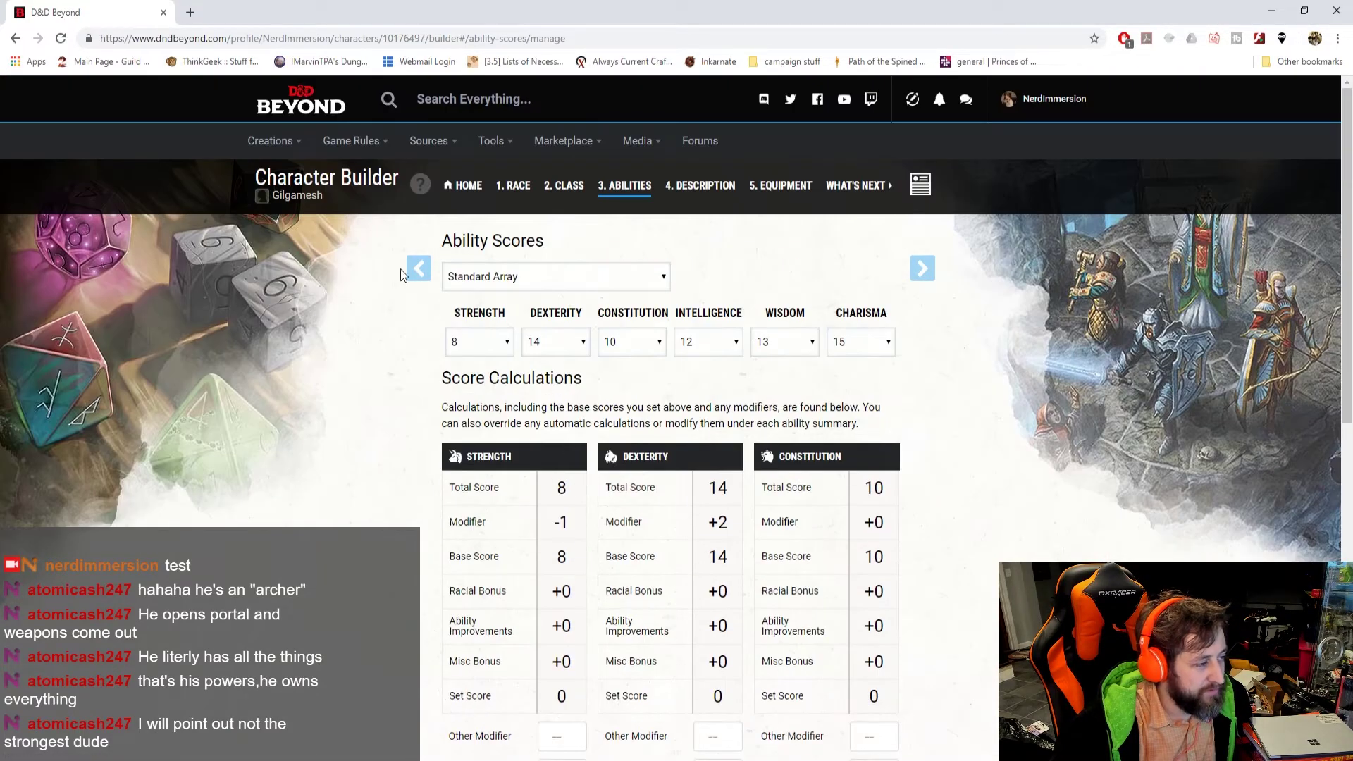
pyautogui.click(420, 267)
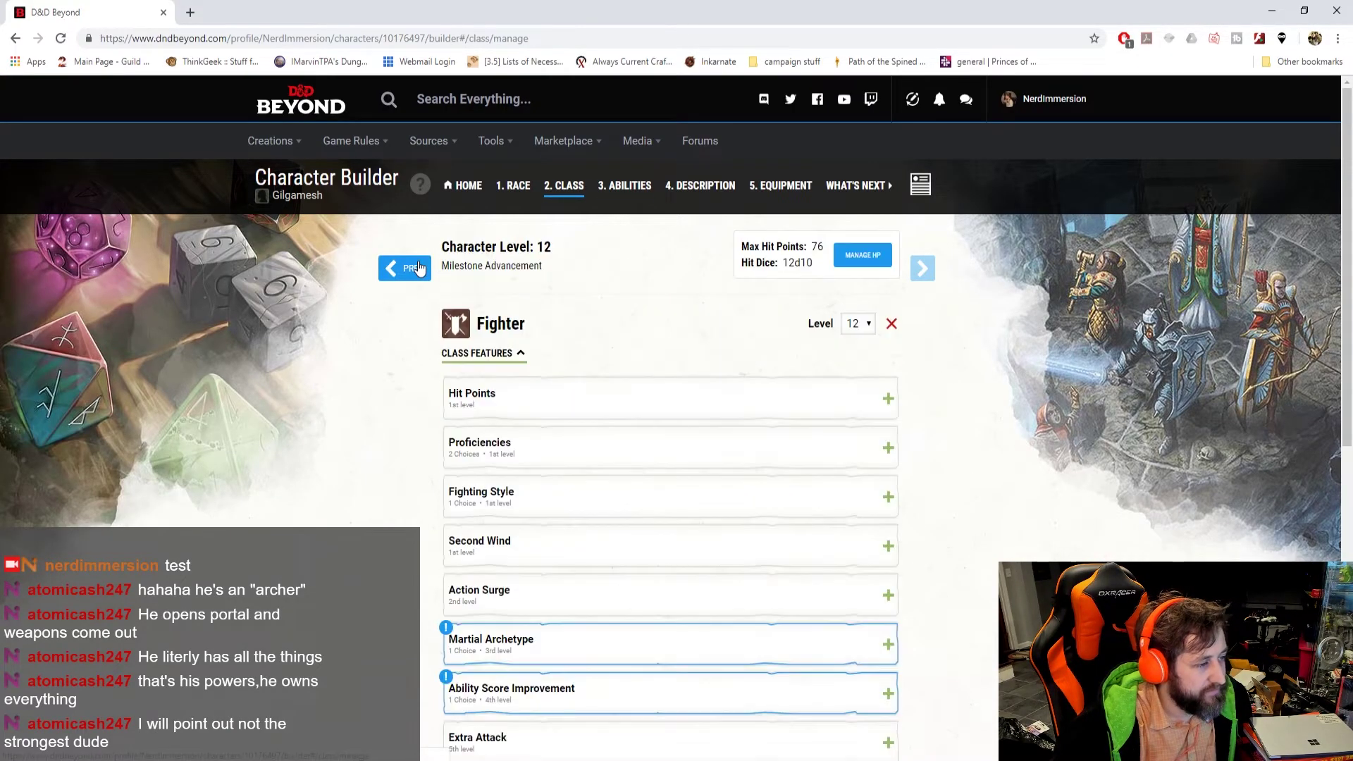
pyautogui.scroll(-5, 520, 462)
pyautogui.scroll(5, 520, 458)
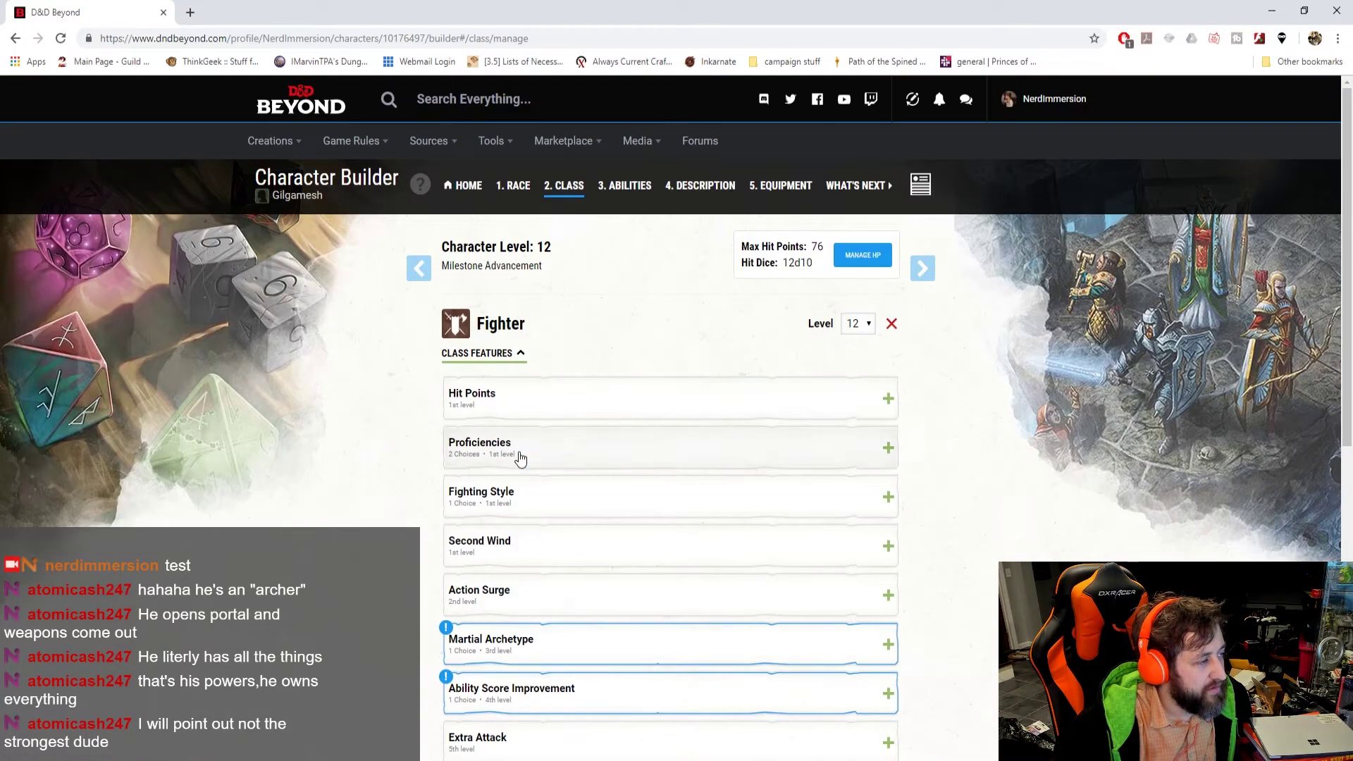
# - In the Race section, assign the Variant Human's second ability score increase to Charisma
pyautogui.click(514, 186)
pyautogui.click(646, 544)
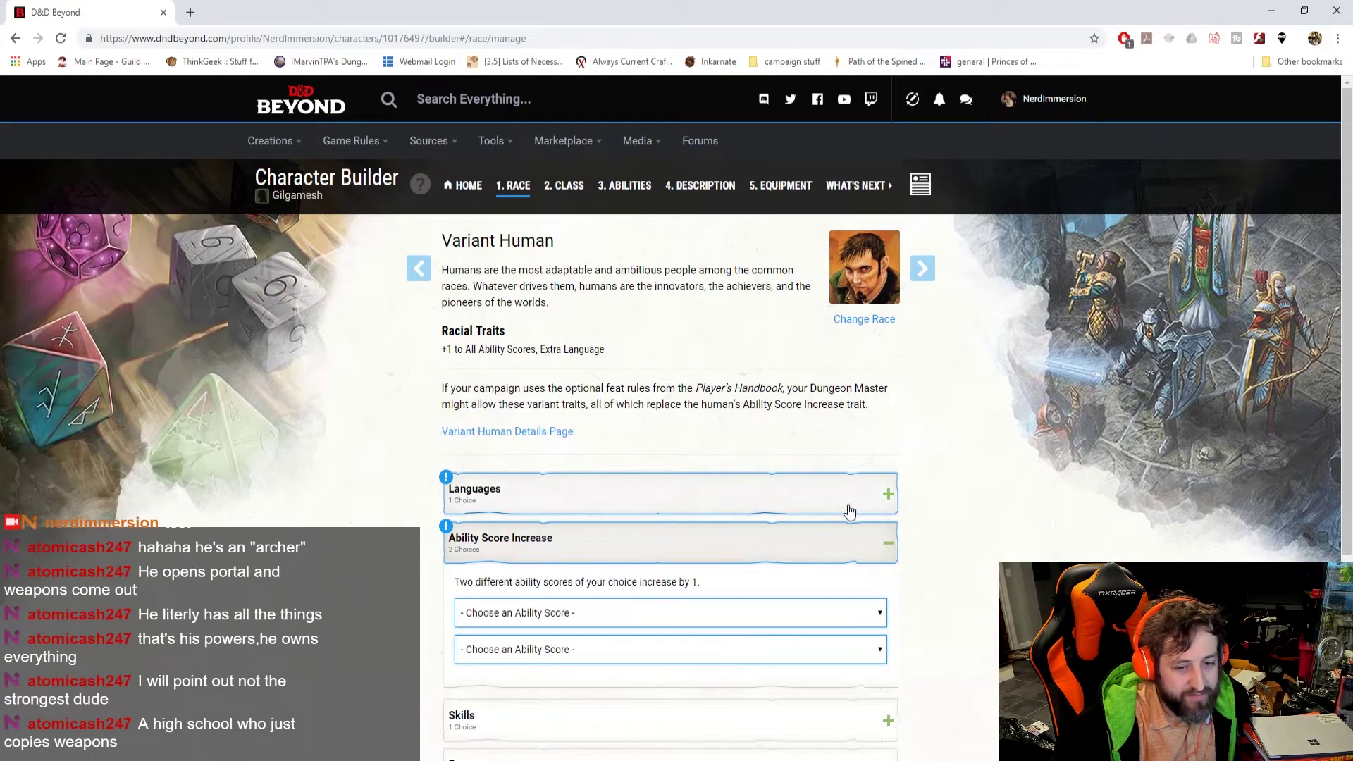
pyautogui.scroll(-3, 830, 514)
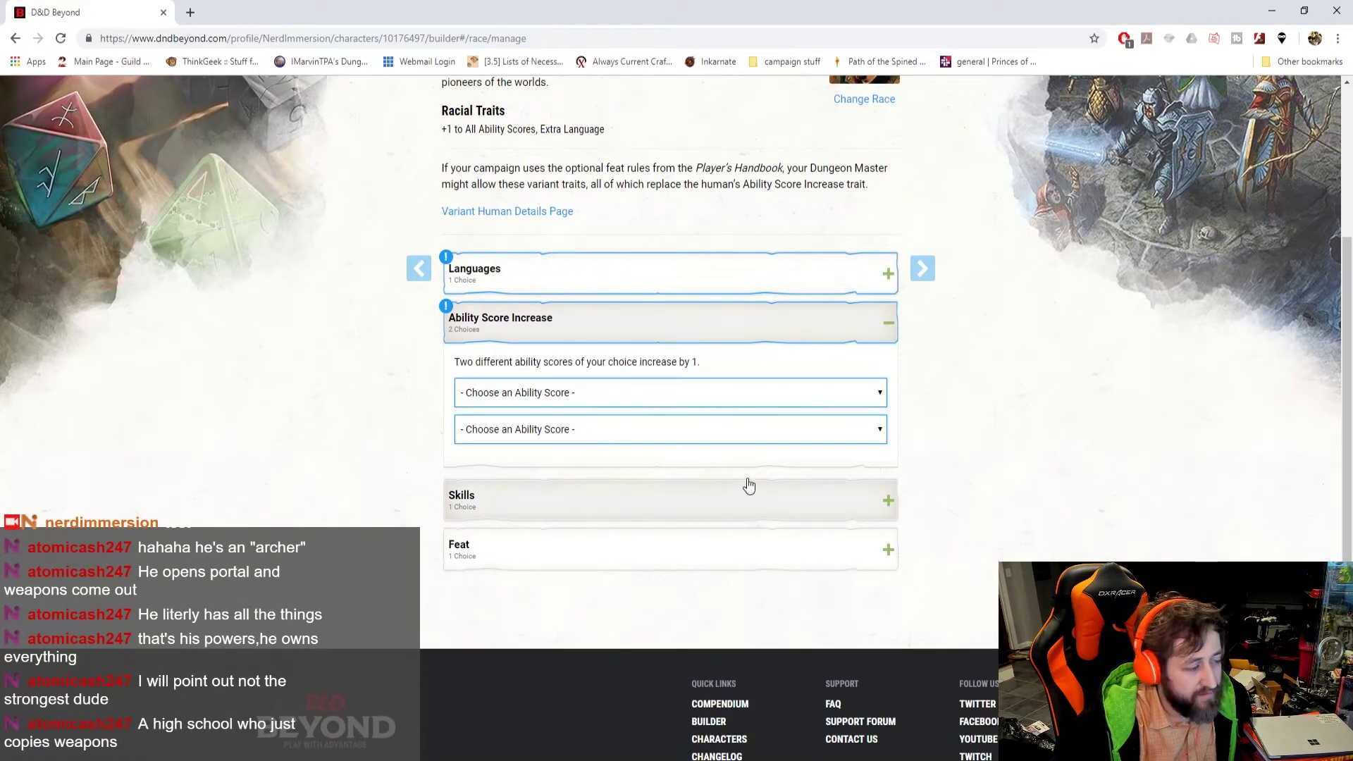
pyautogui.click(687, 430)
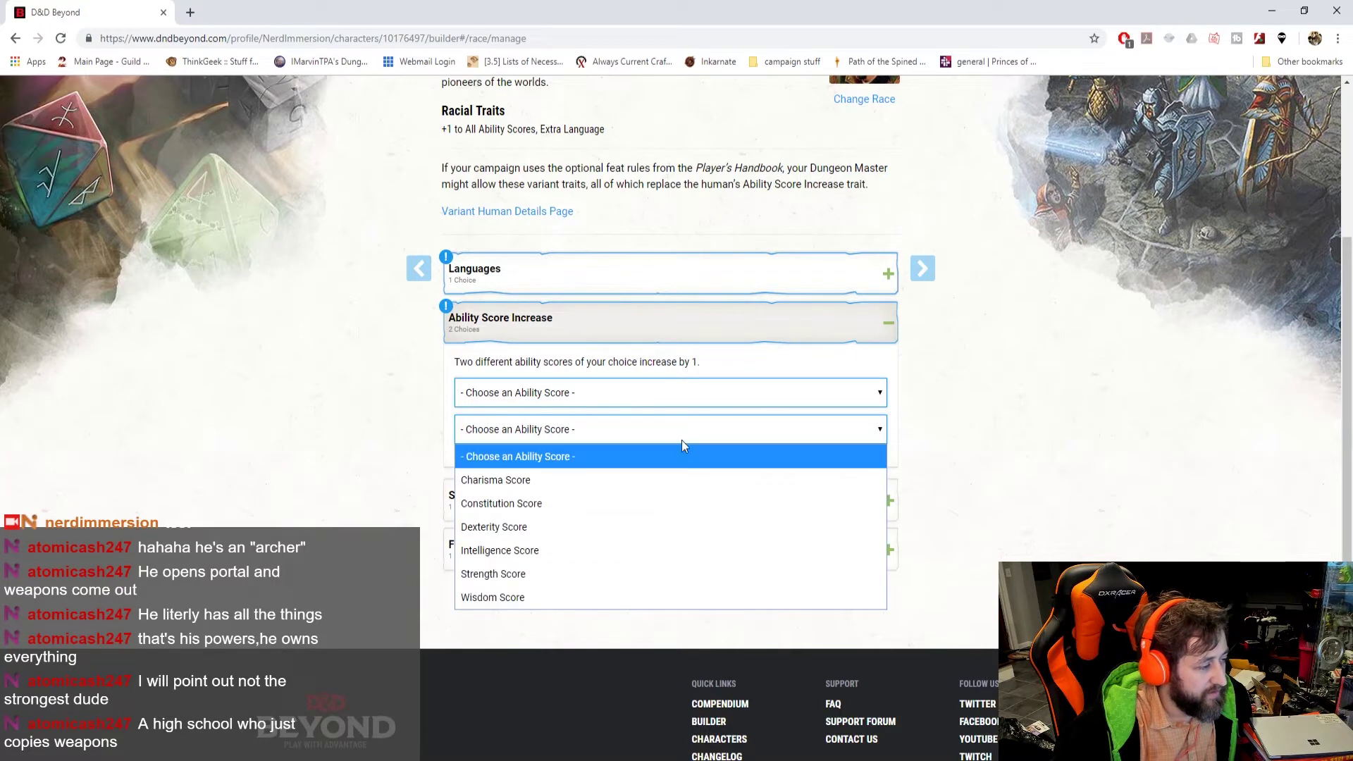
pyautogui.click(525, 485)
pyautogui.click(574, 395)
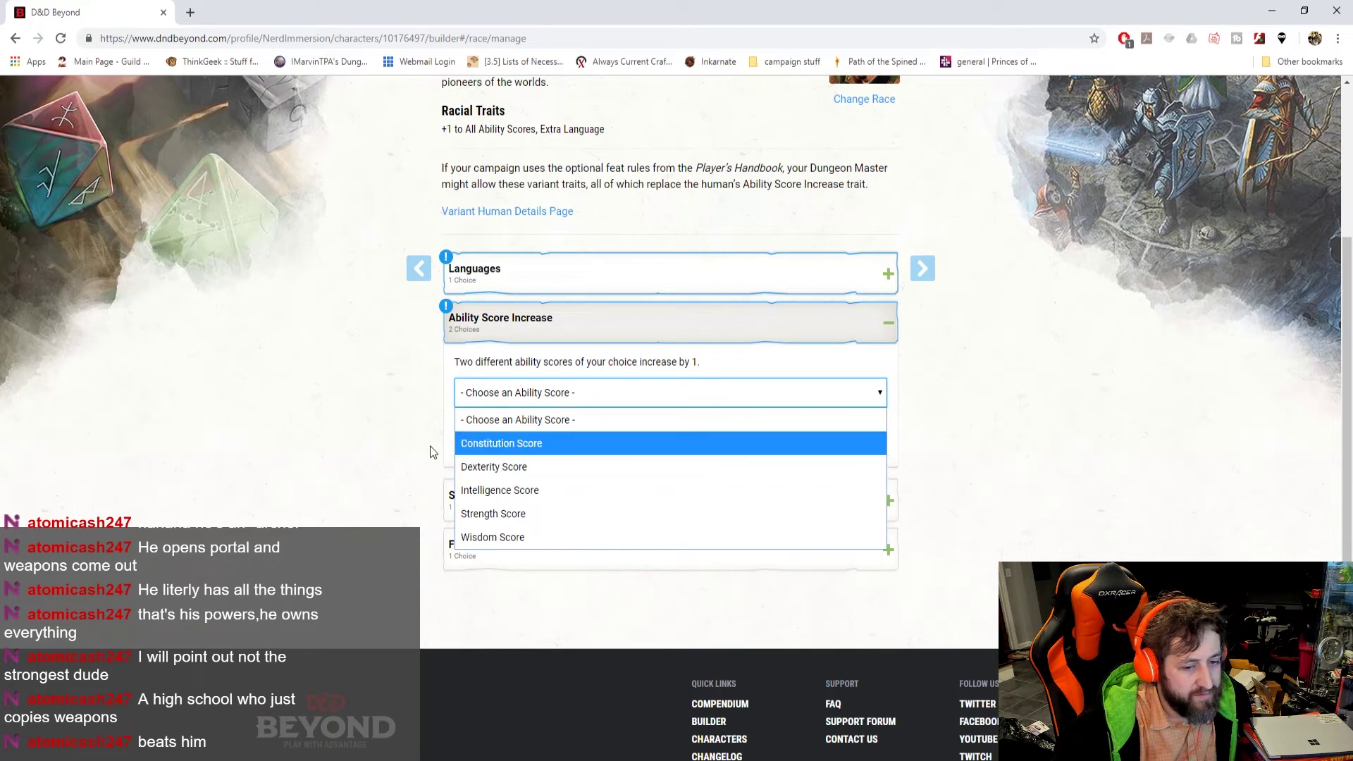
pyautogui.click(375, 424)
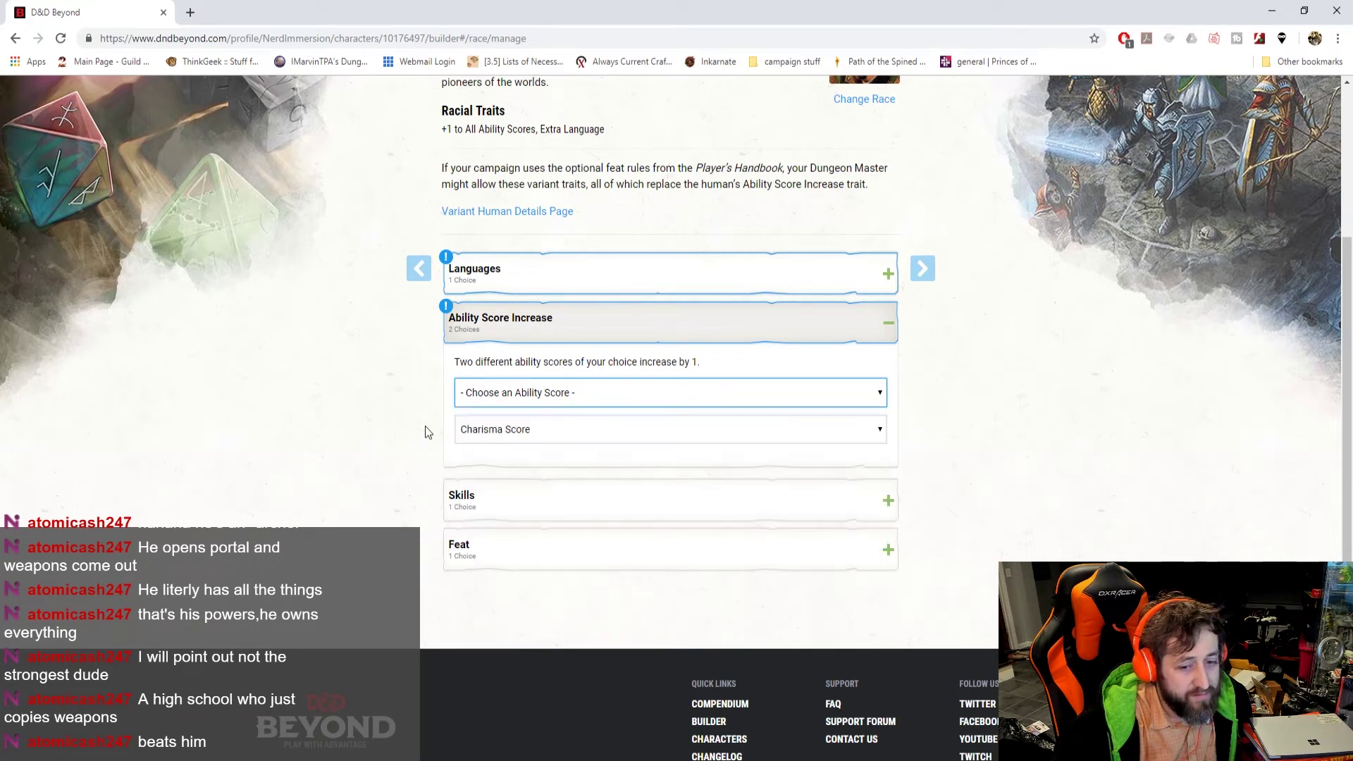
# - Check the score calculations in the Abilities section with the racial Charisma bonus applied
pyautogui.scroll(3, 648, 328)
pyautogui.click(570, 186)
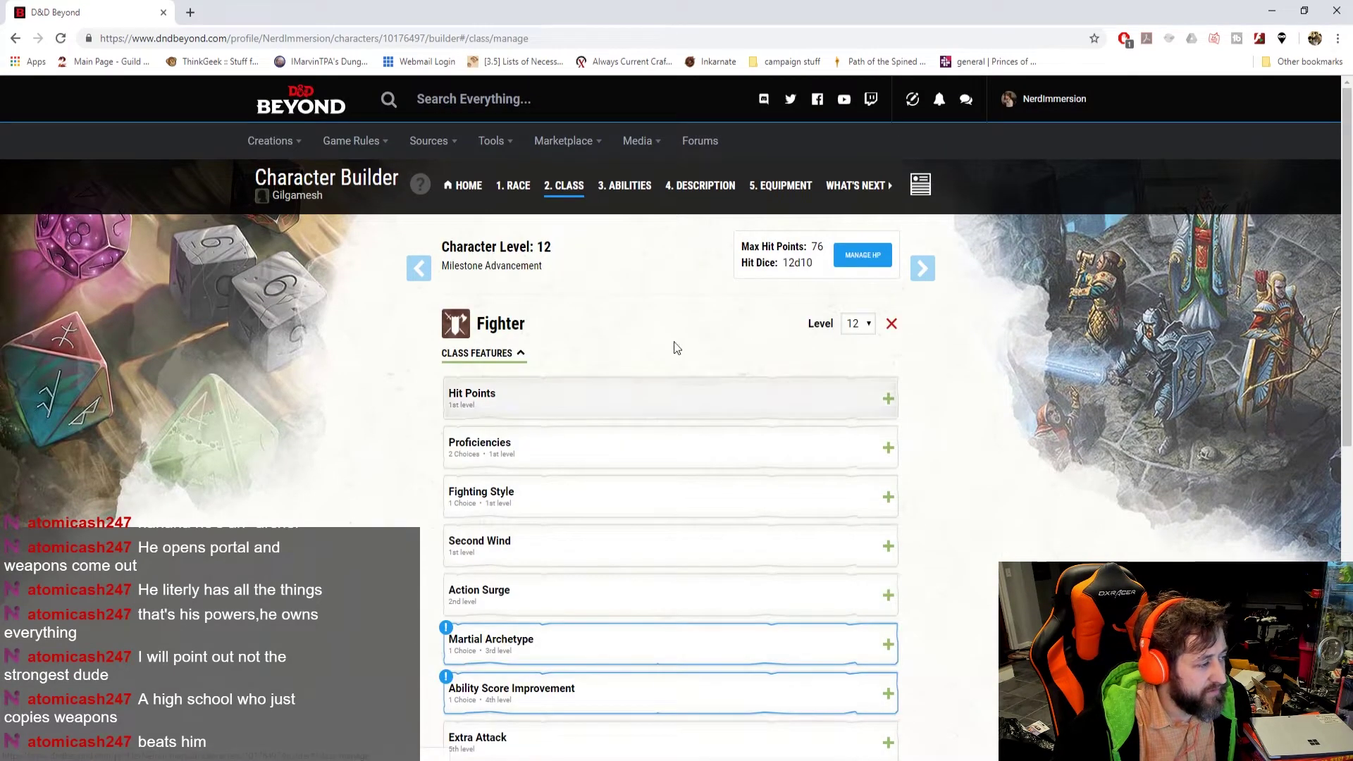
pyautogui.click(624, 185)
pyautogui.scroll(-5, 445, 486)
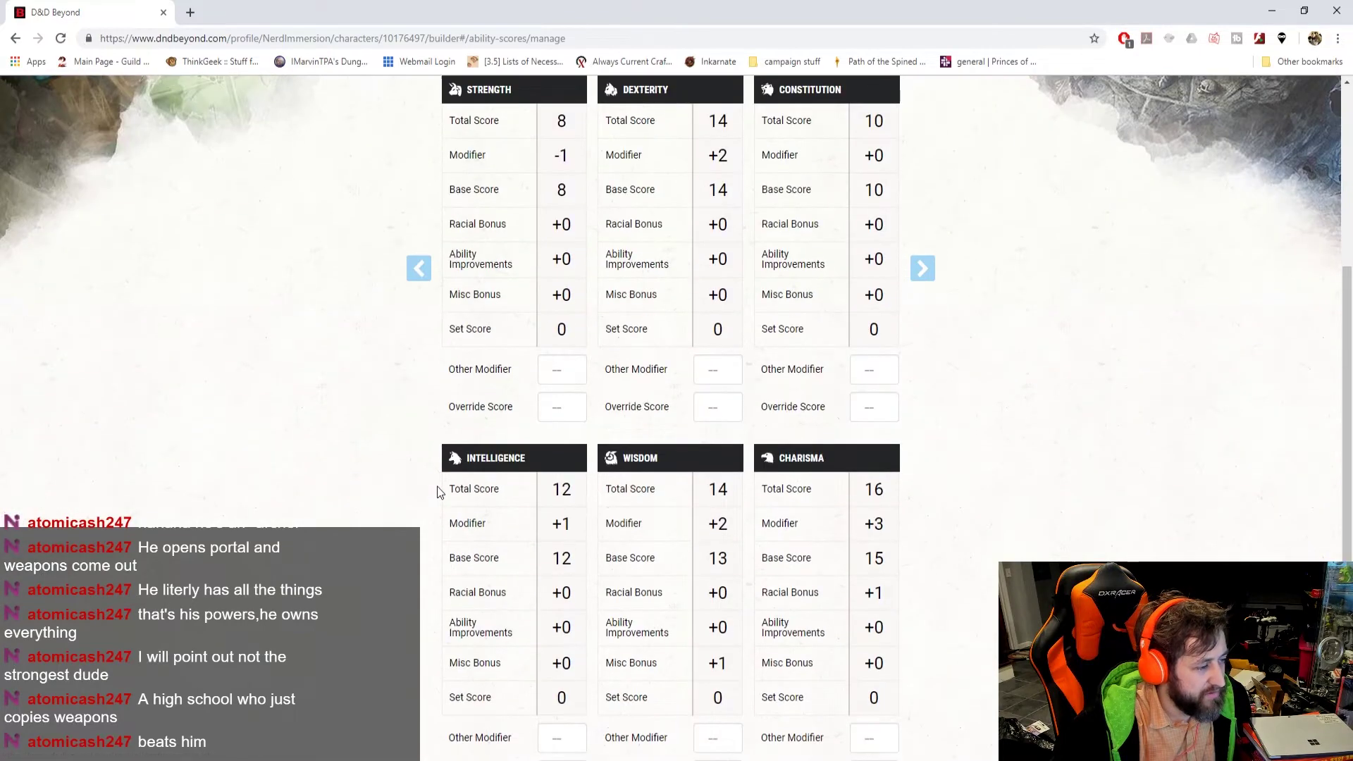
pyautogui.scroll(5, 440, 489)
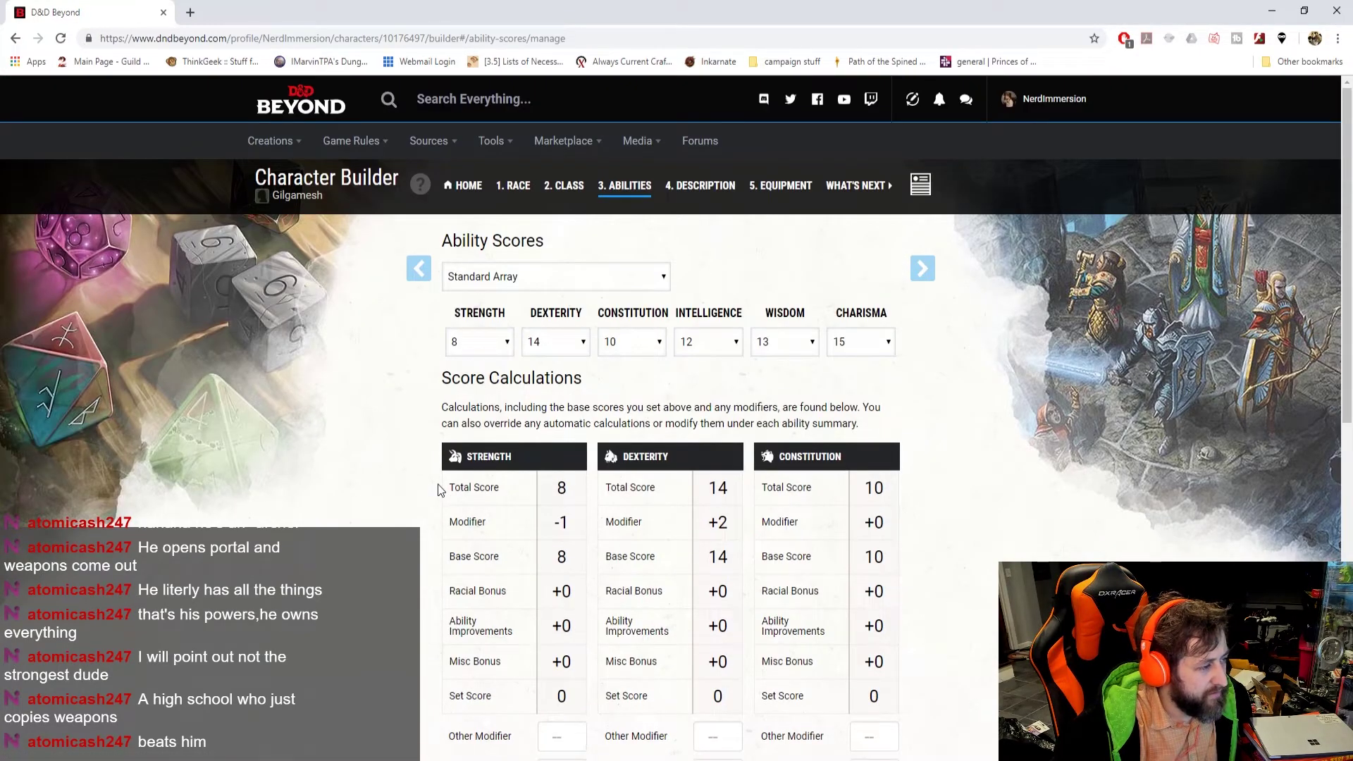
# - Return to the Variant Human's Ability Score Increase and assign its first increase to Dexterity
pyautogui.click(564, 185)
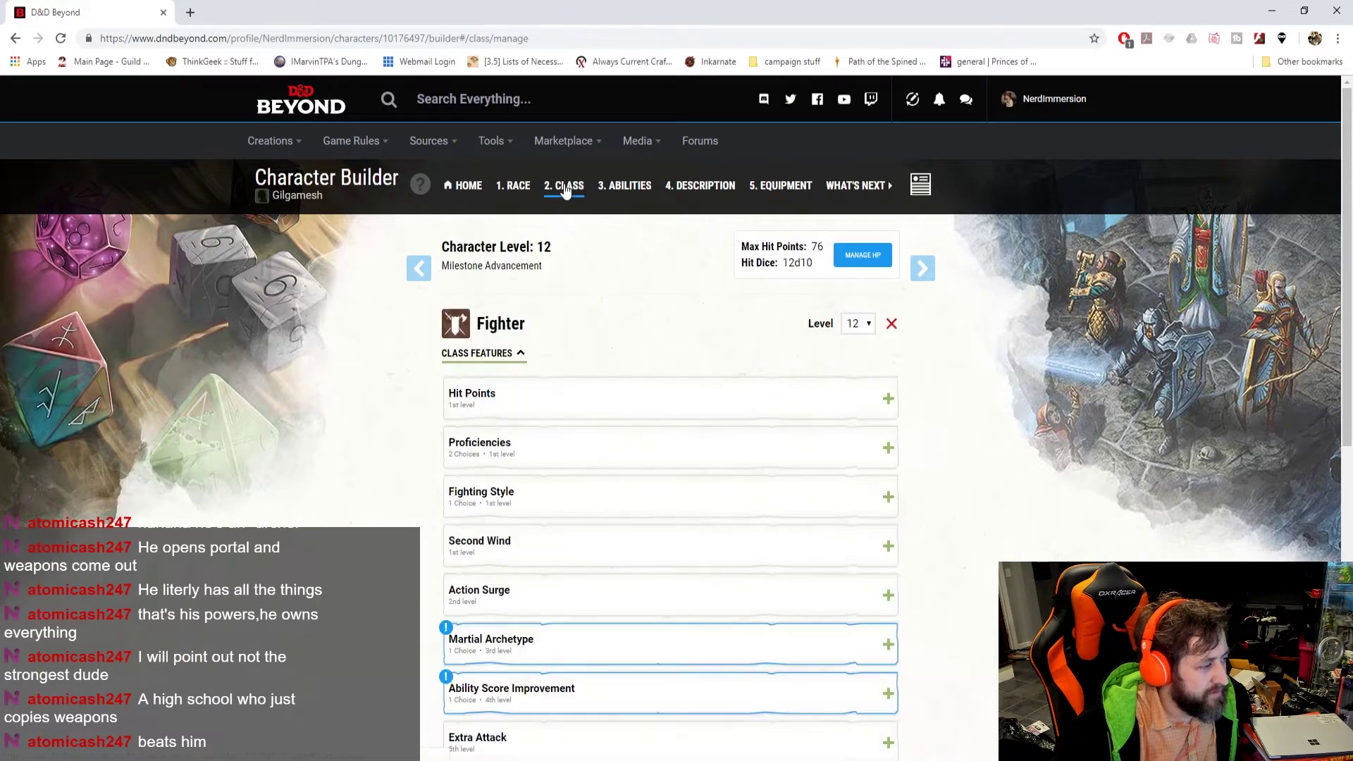
pyautogui.click(513, 185)
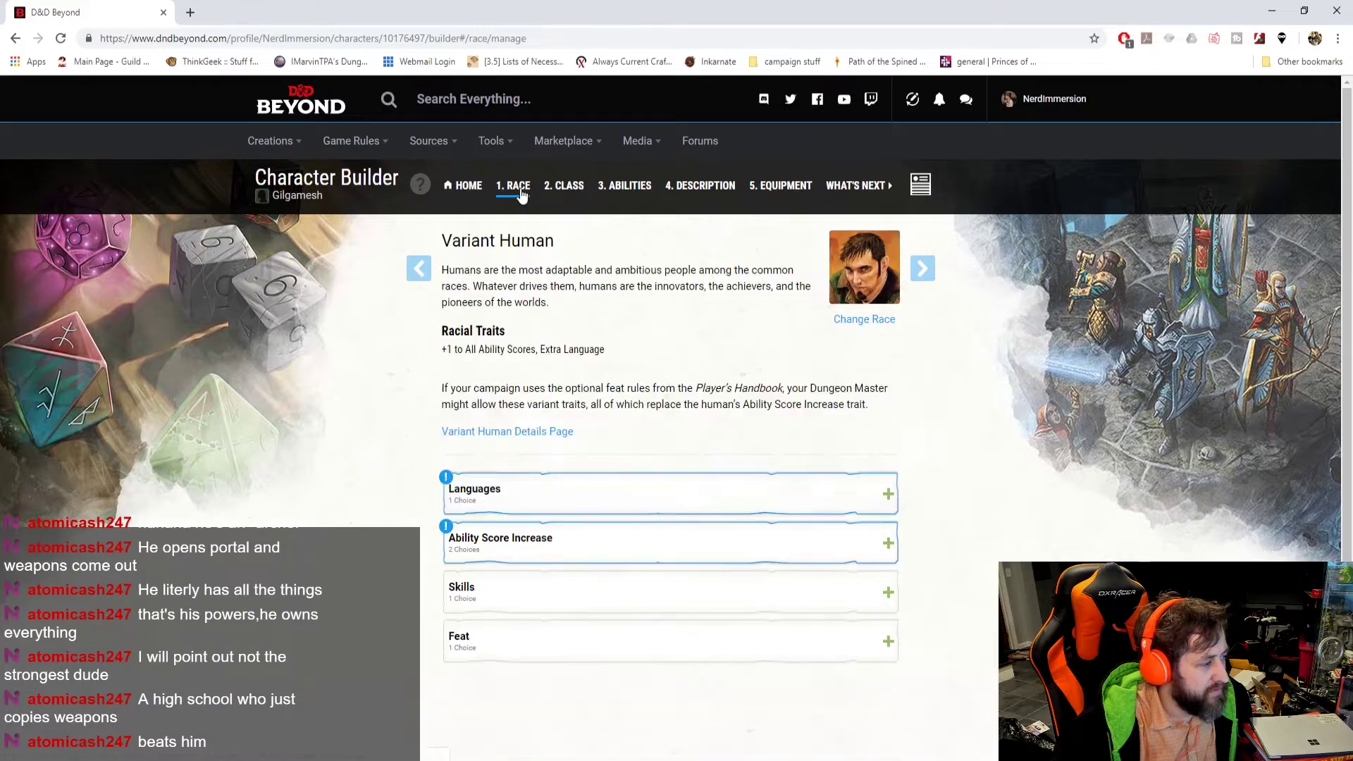
pyautogui.click(537, 541)
pyautogui.scroll(-2, 540, 561)
pyautogui.click(556, 466)
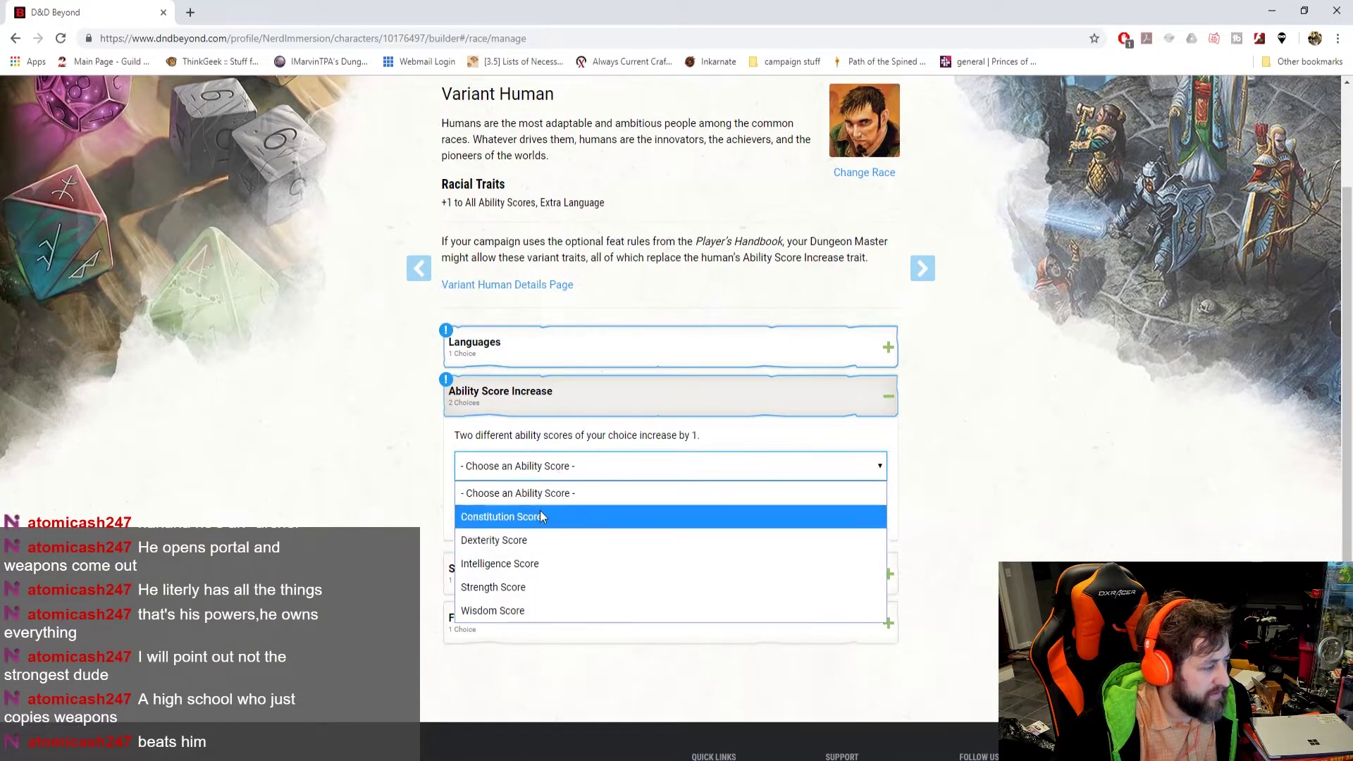
pyautogui.click(846, 538)
# - Review the total scores and modifiers of all six abilities, including the racial Dexterity bonus
pyautogui.scroll(2, 949, 577)
pyautogui.click(566, 186)
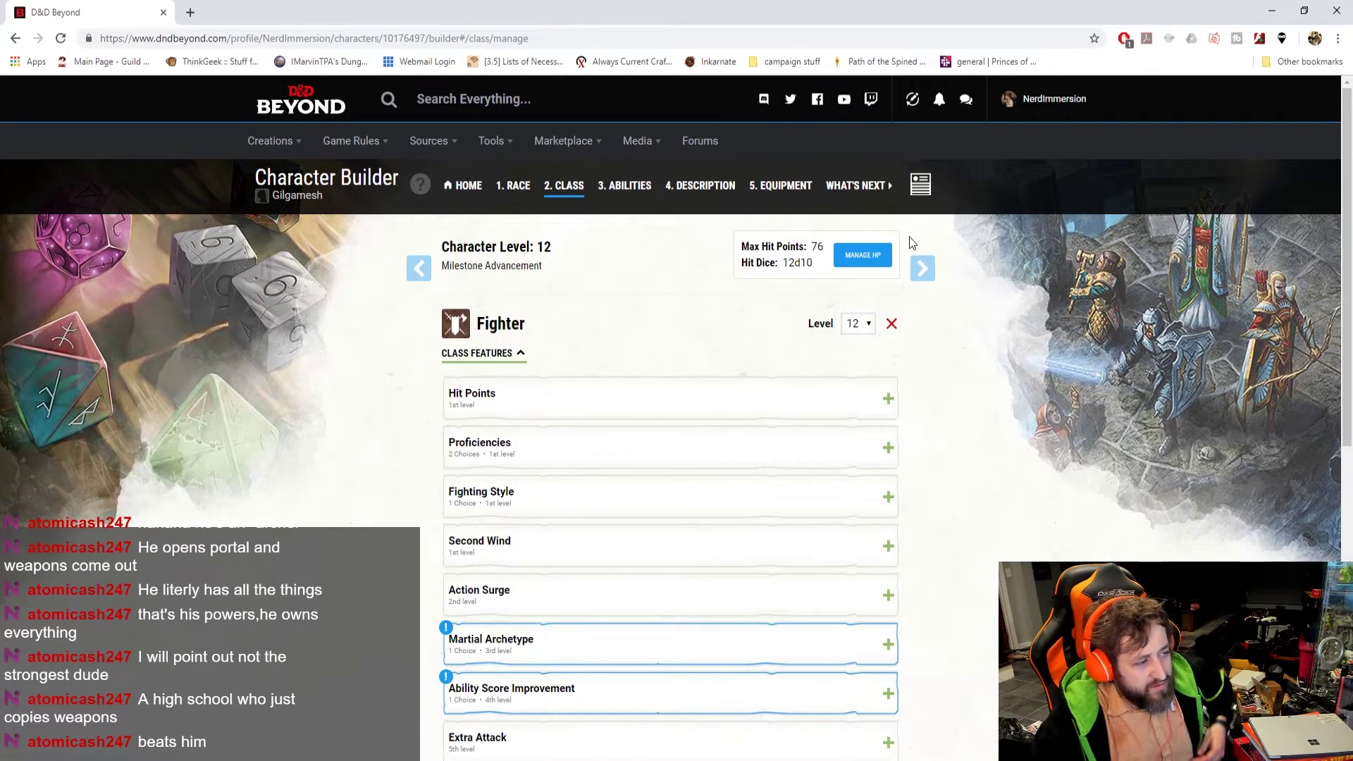
pyautogui.click(638, 188)
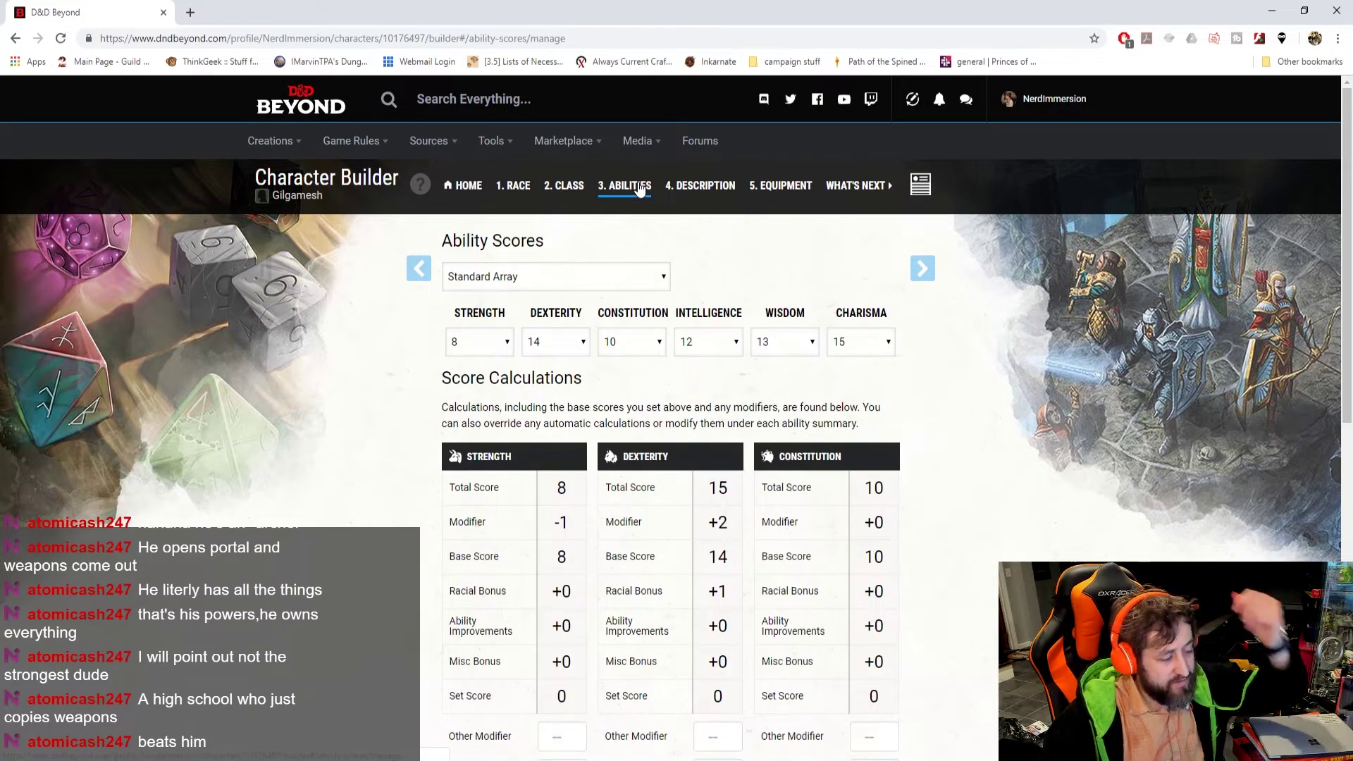
pyautogui.scroll(-4, 787, 331)
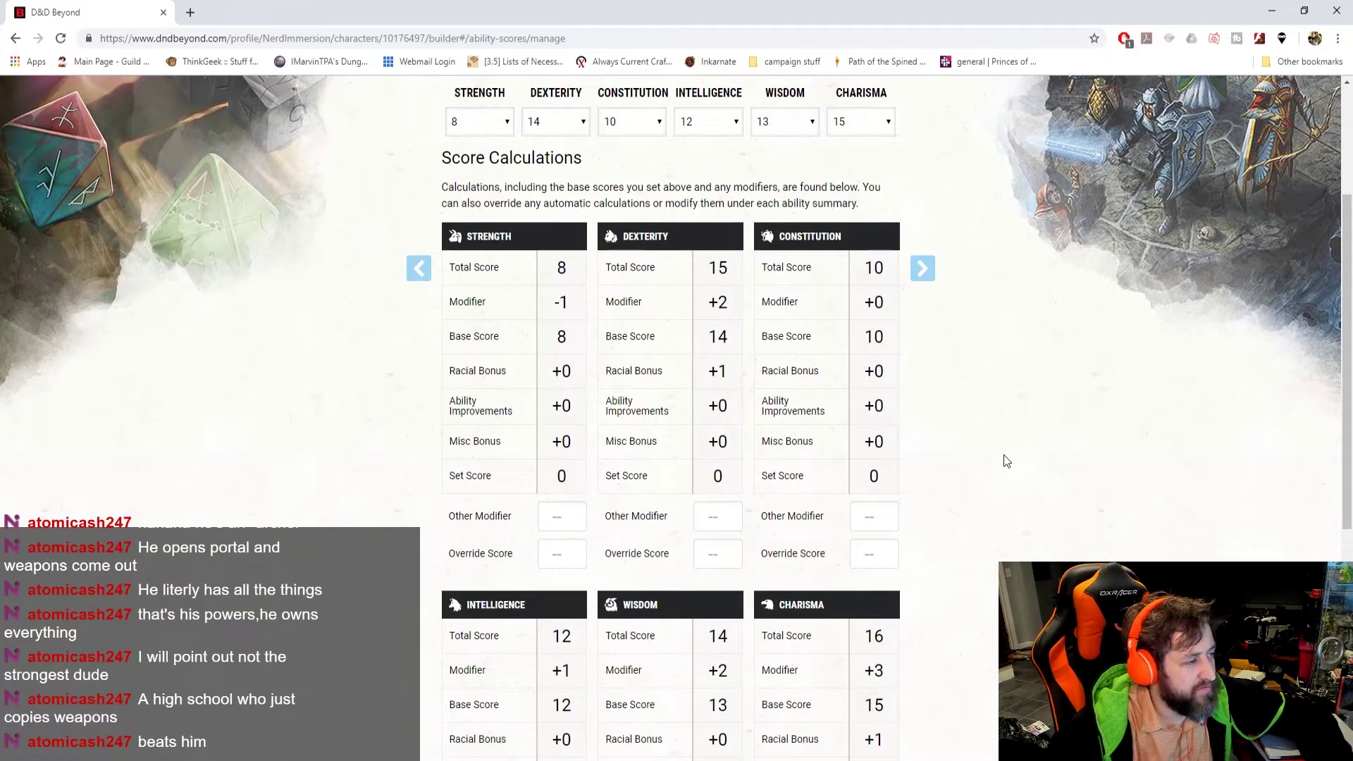
pyautogui.scroll(-5, 934, 289)
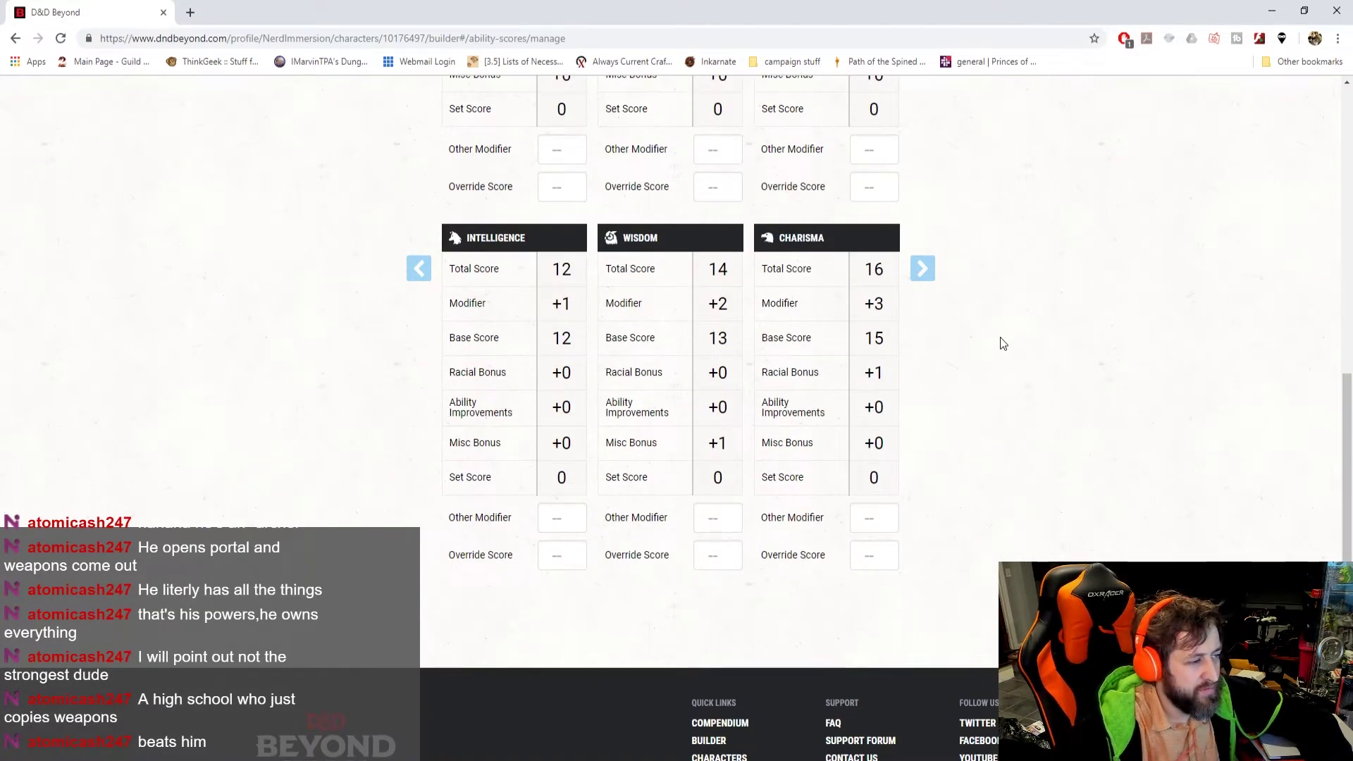
pyautogui.scroll(7, 934, 372)
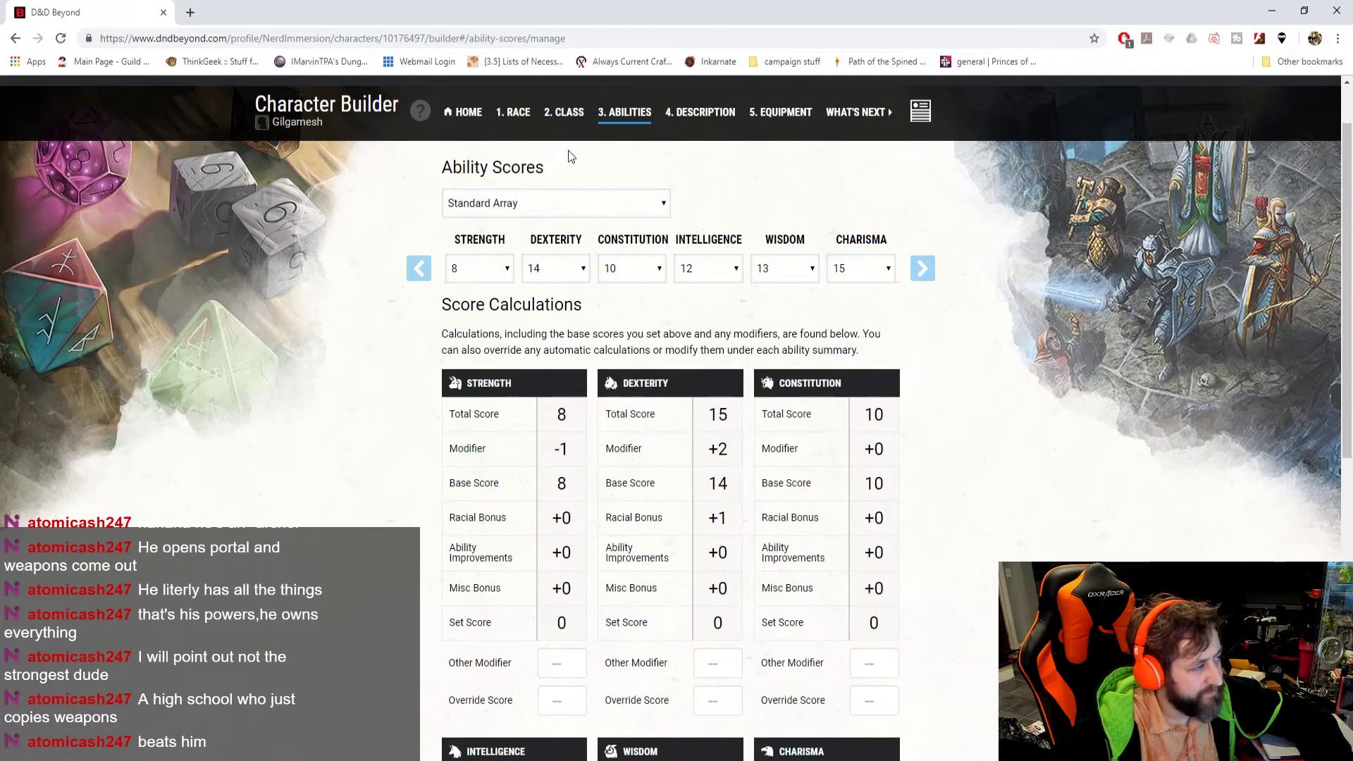
# - In the Class section, choose Arcane Archer as the Fighter's Martial Archetype
pyautogui.click(568, 114)
pyautogui.click(576, 565)
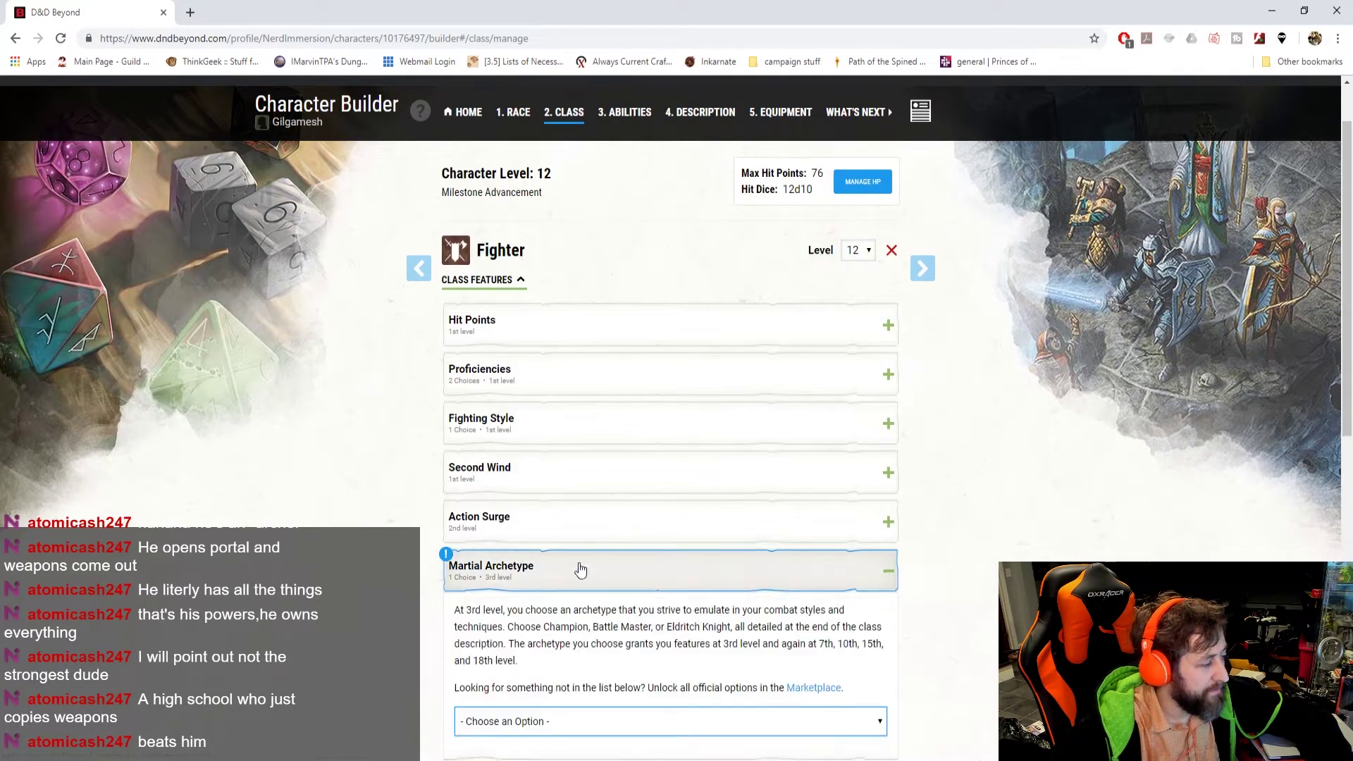
pyautogui.scroll(-3, 659, 522)
pyautogui.click(657, 496)
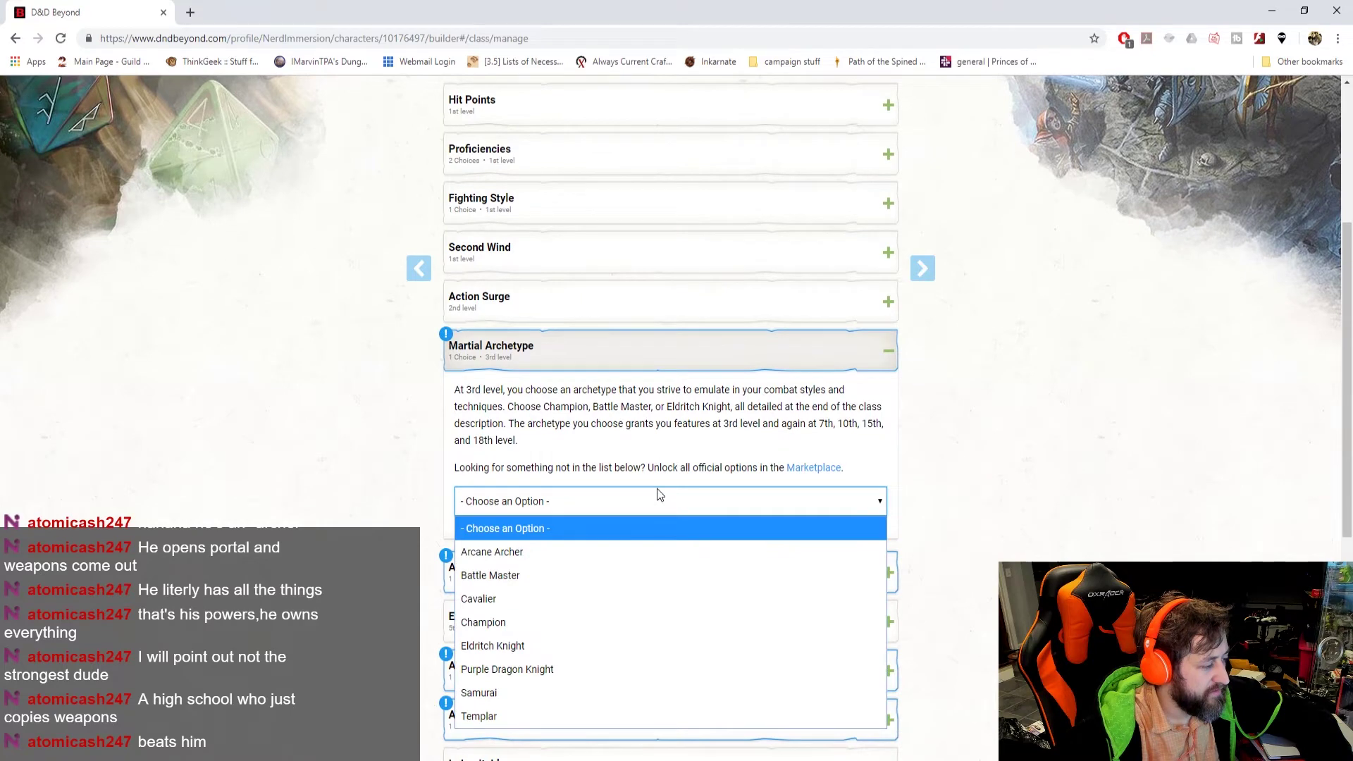
pyautogui.click(624, 560)
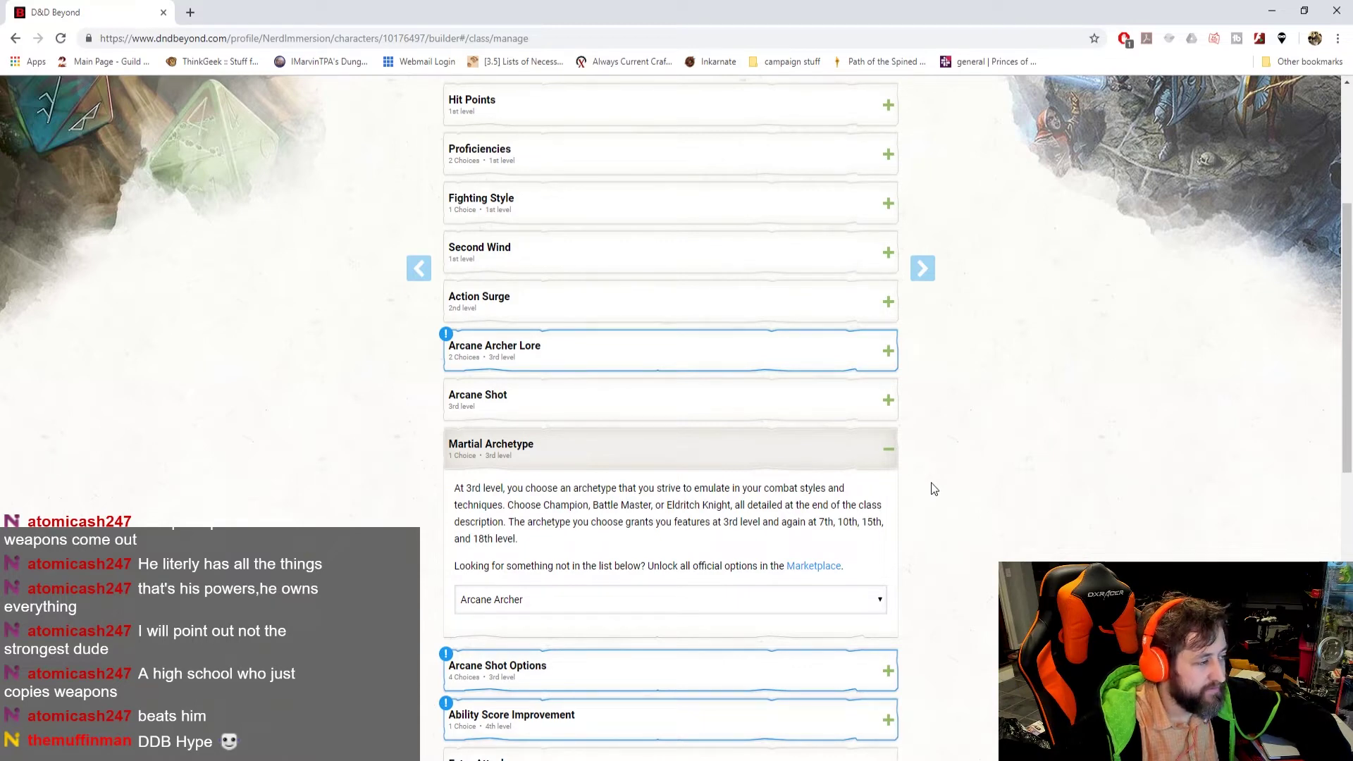
# - Under Arcane Archer Lore, choose Prestidigitation as the cantrip and Arcana as the skill
pyautogui.click(837, 354)
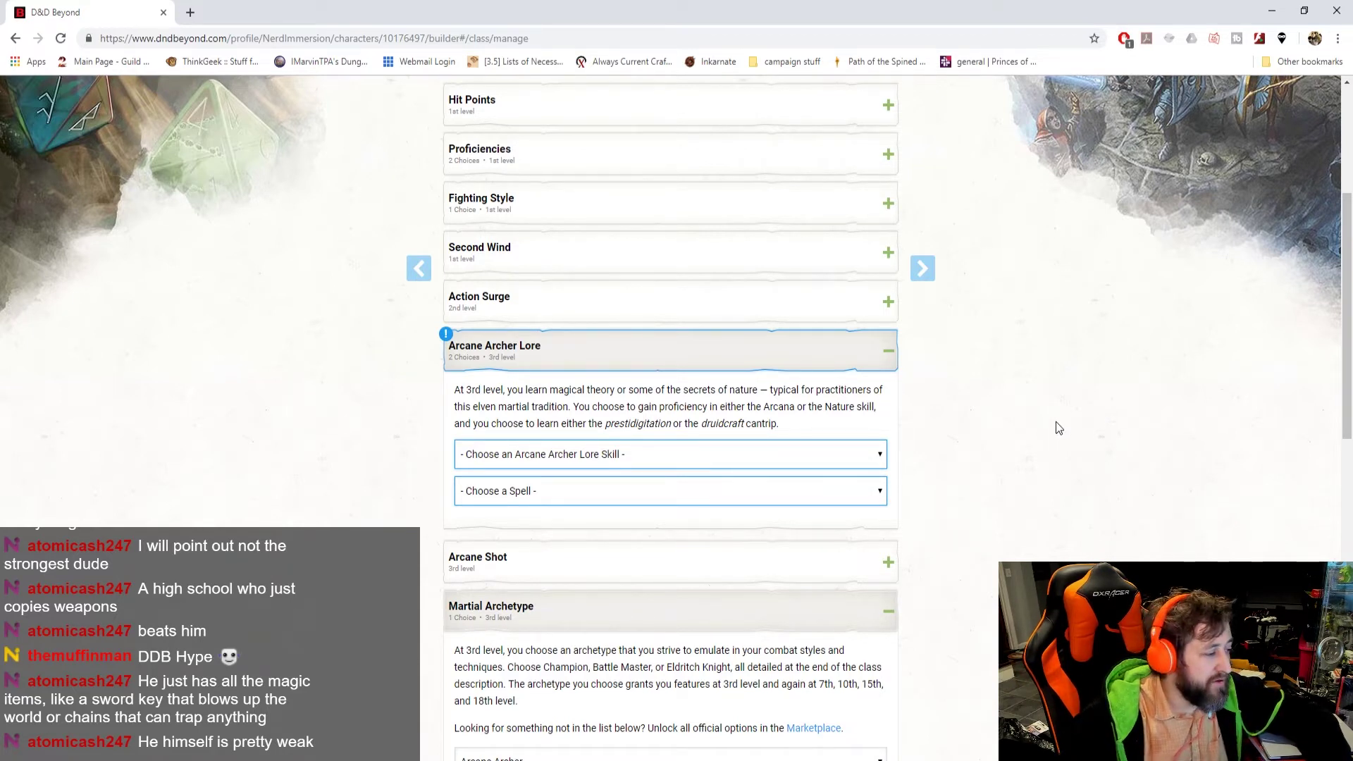
pyautogui.click(700, 496)
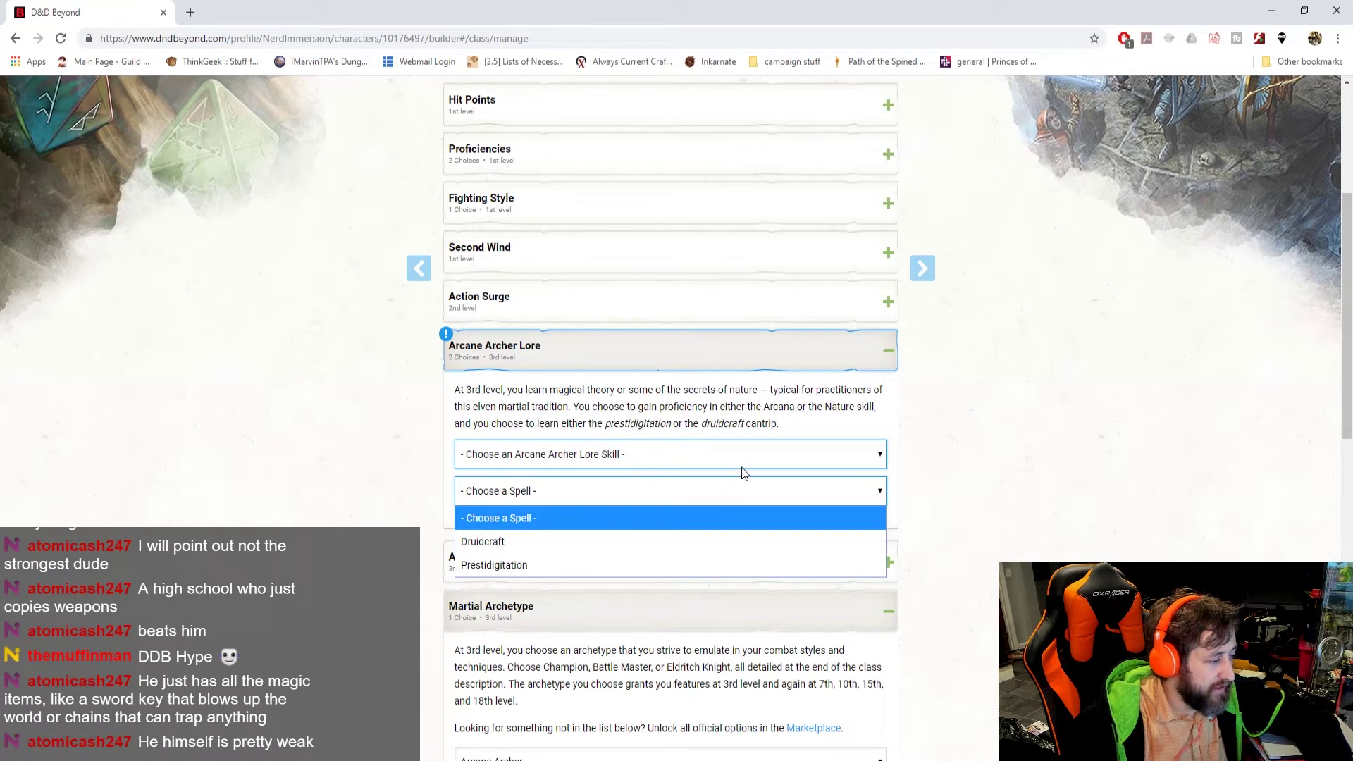
pyautogui.click(692, 569)
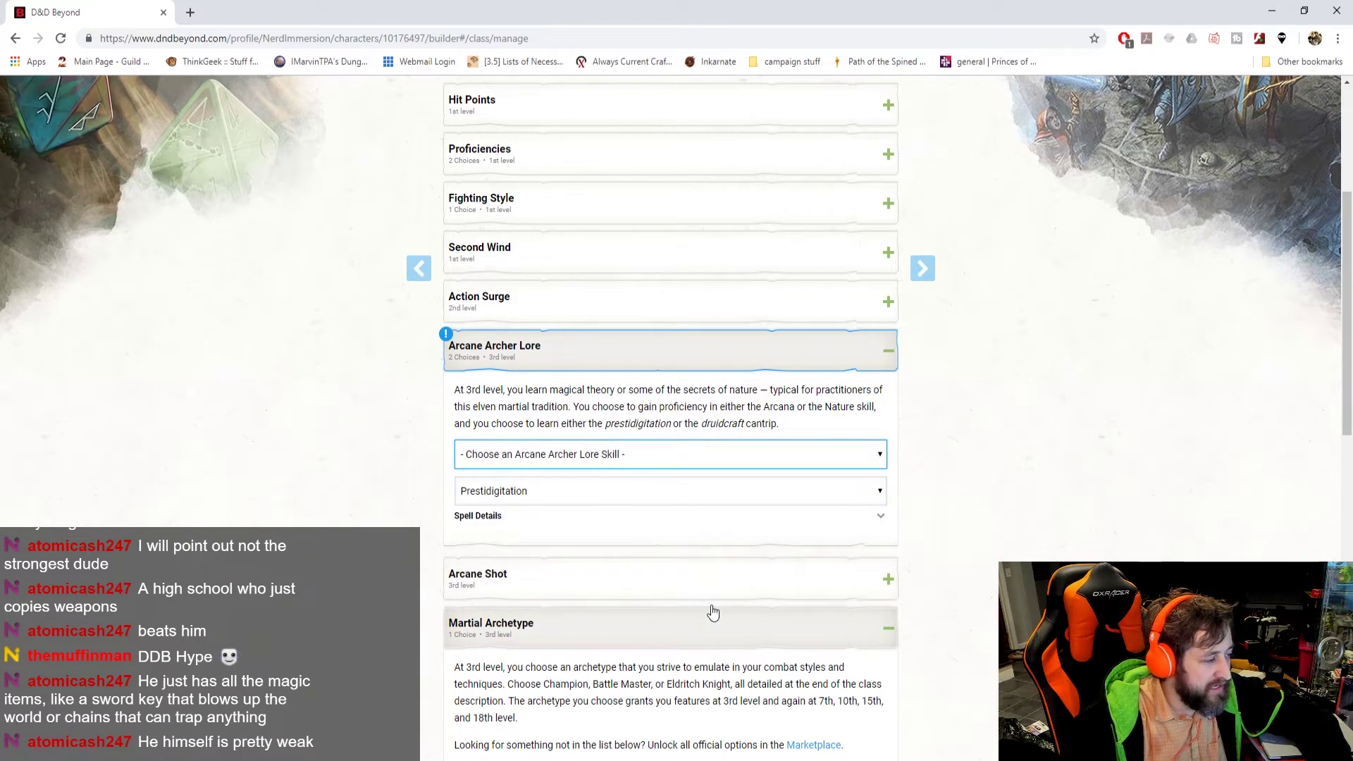
pyautogui.click(848, 451)
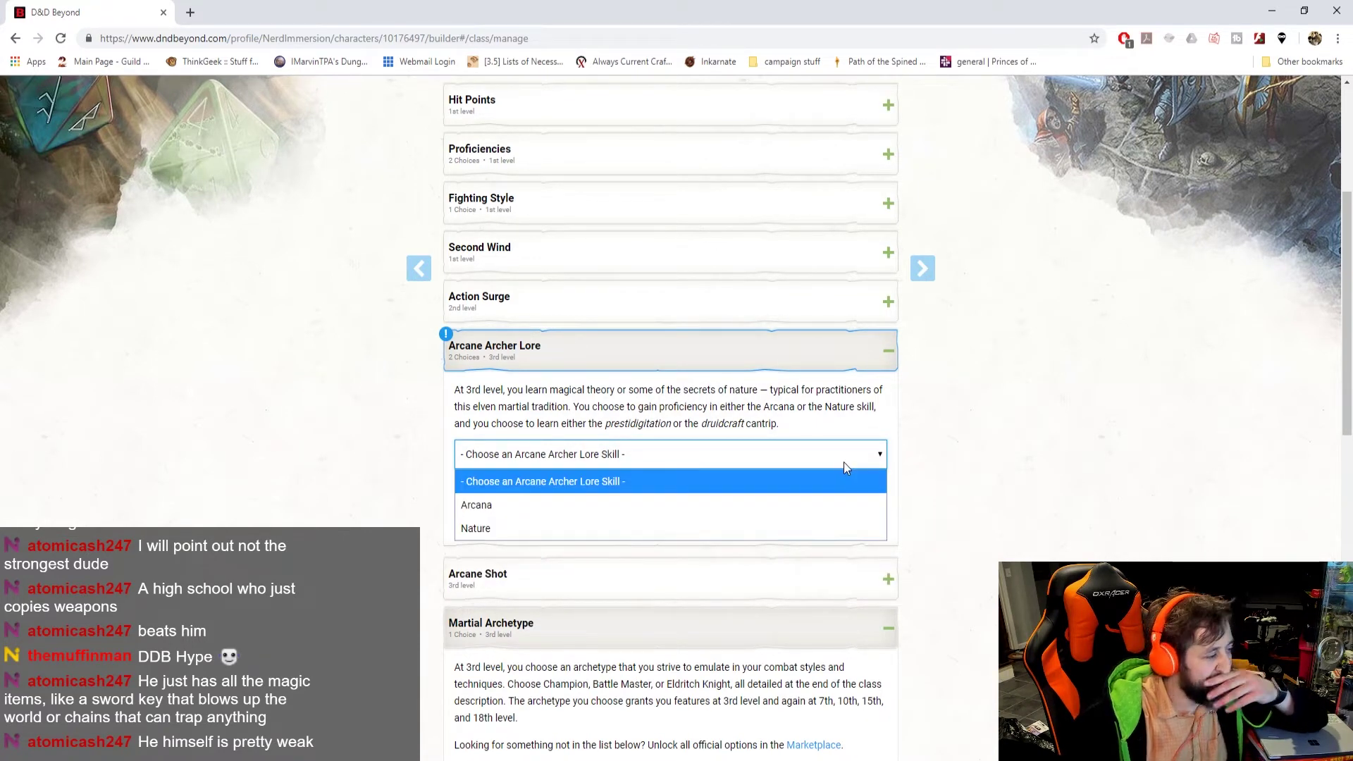
pyautogui.click(633, 505)
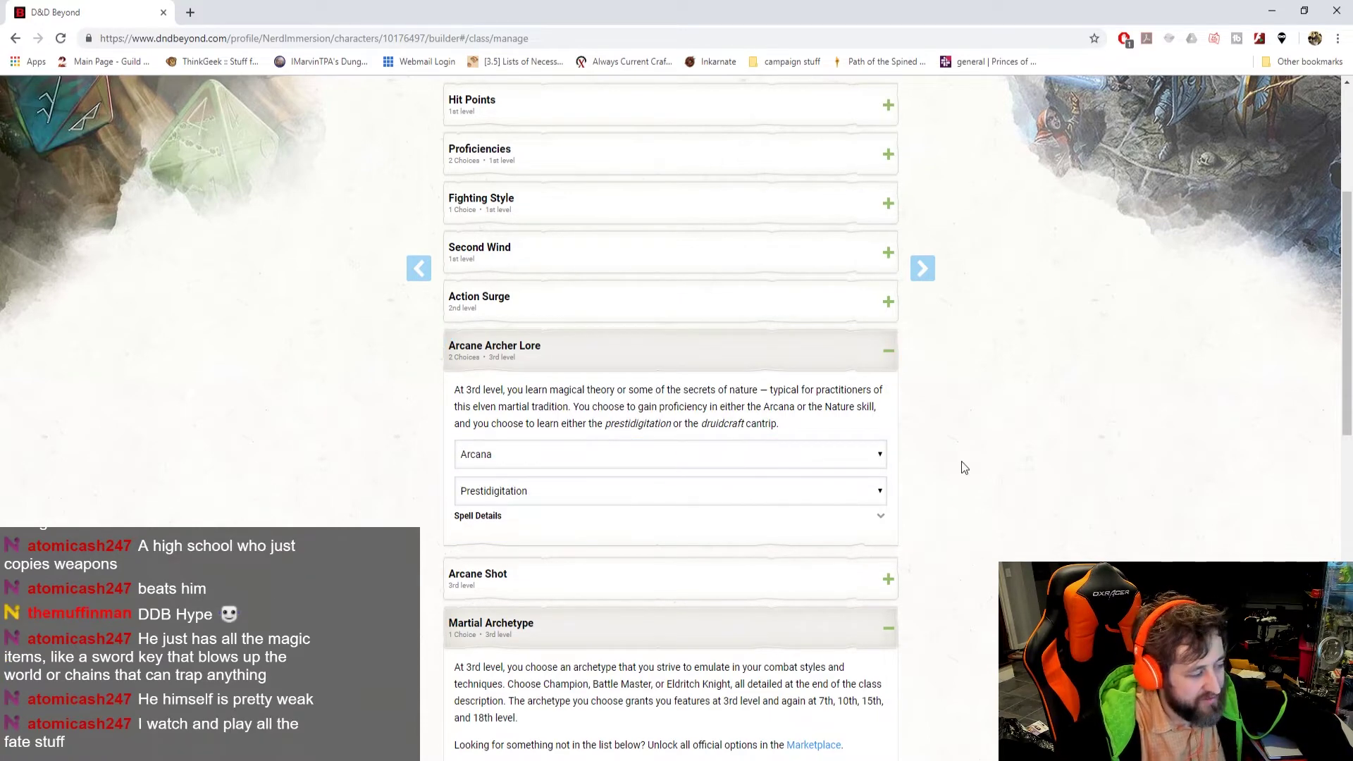
# - Under Arcane Shot Options, choose Banishing Arrow and Bursting Arrow as the two level 3 options
pyautogui.scroll(-3, 962, 465)
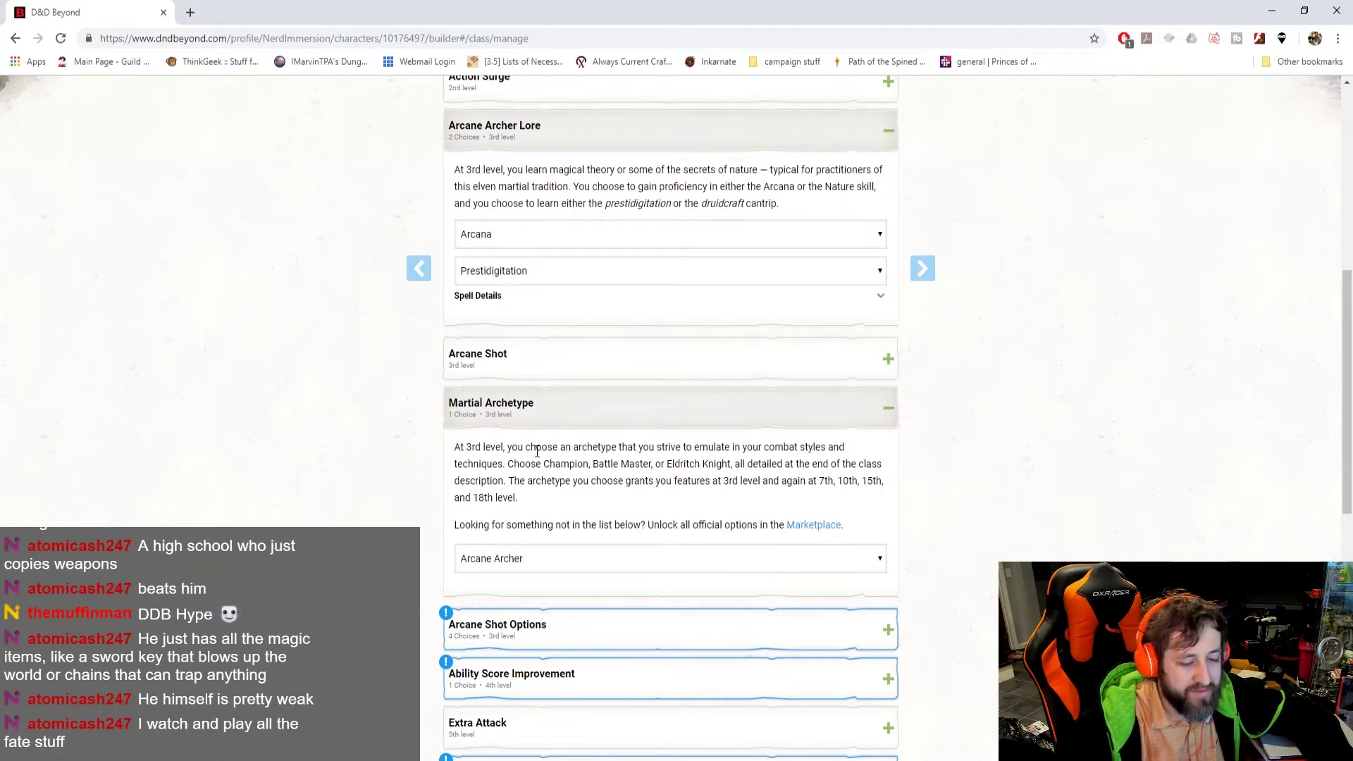
pyautogui.scroll(-2, 839, 502)
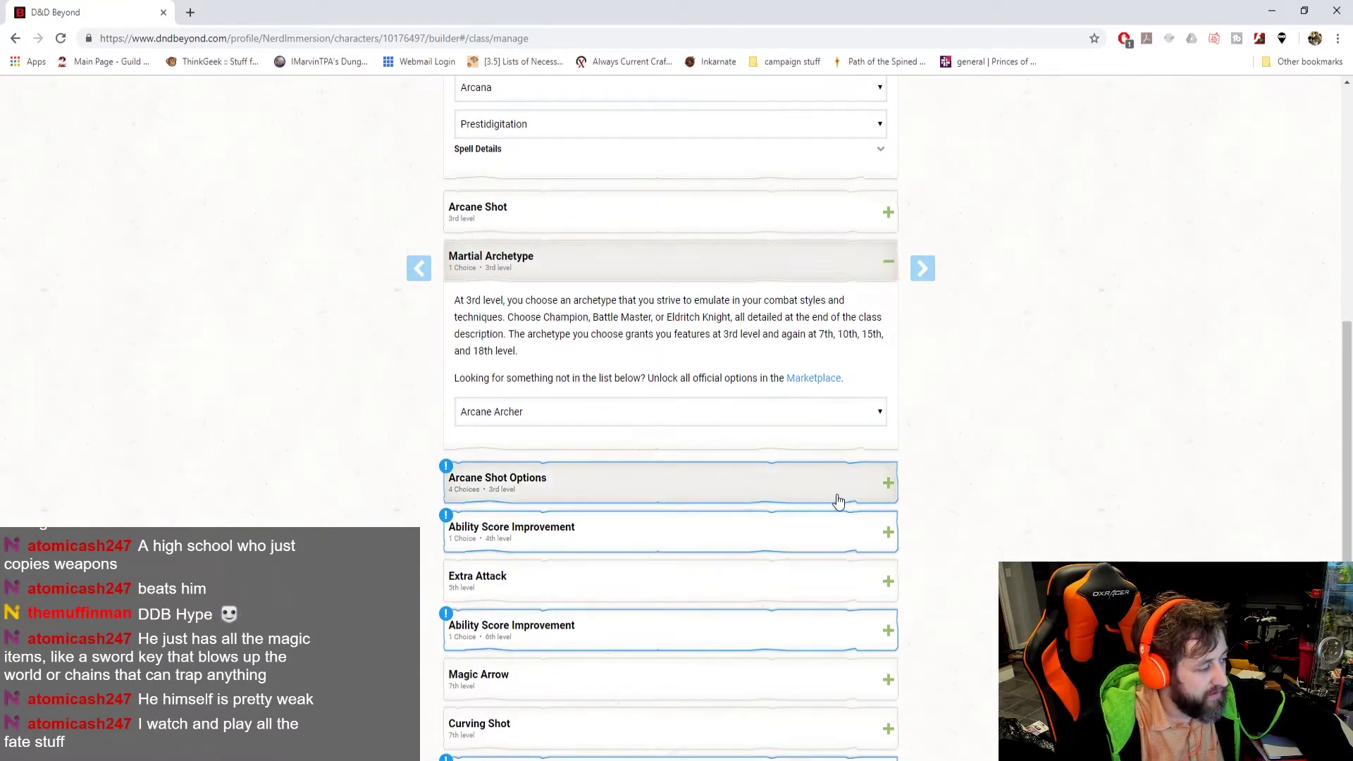
pyautogui.click(838, 501)
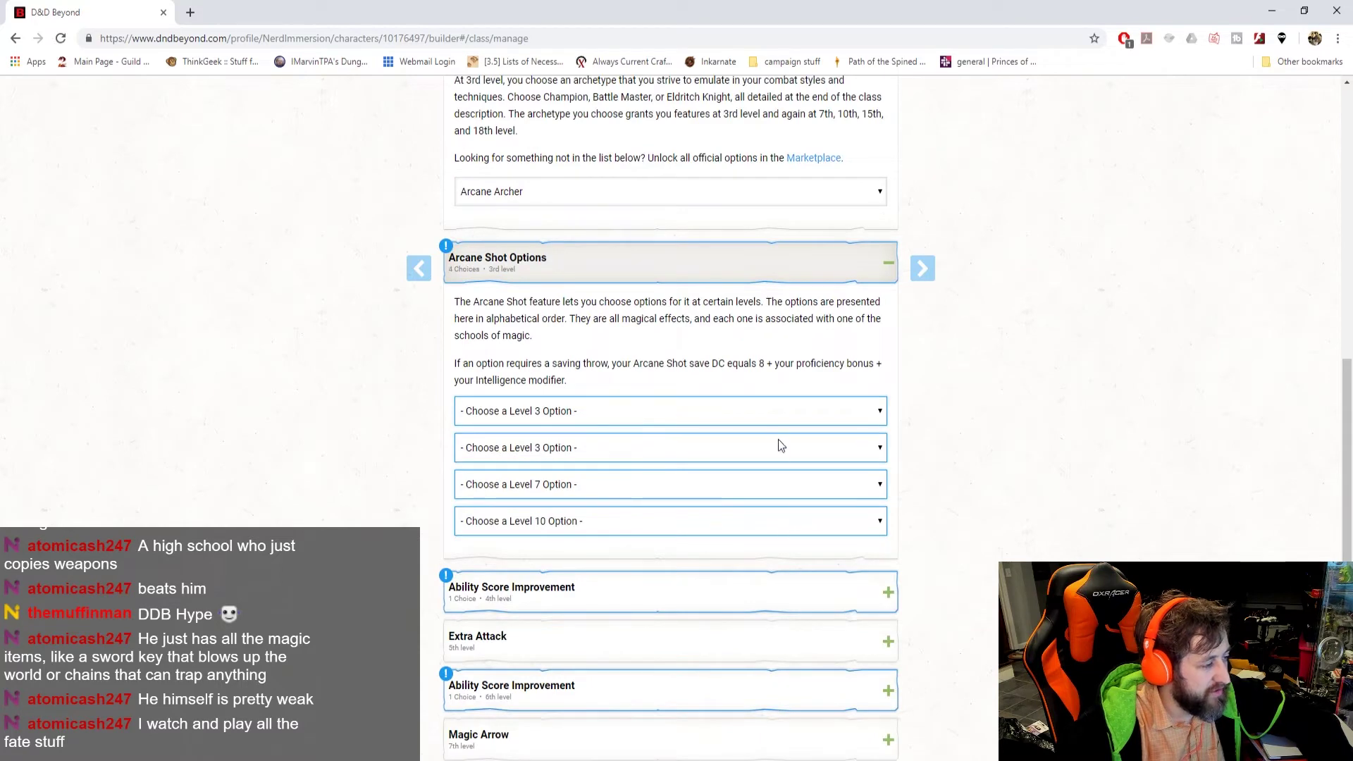
pyautogui.click(765, 415)
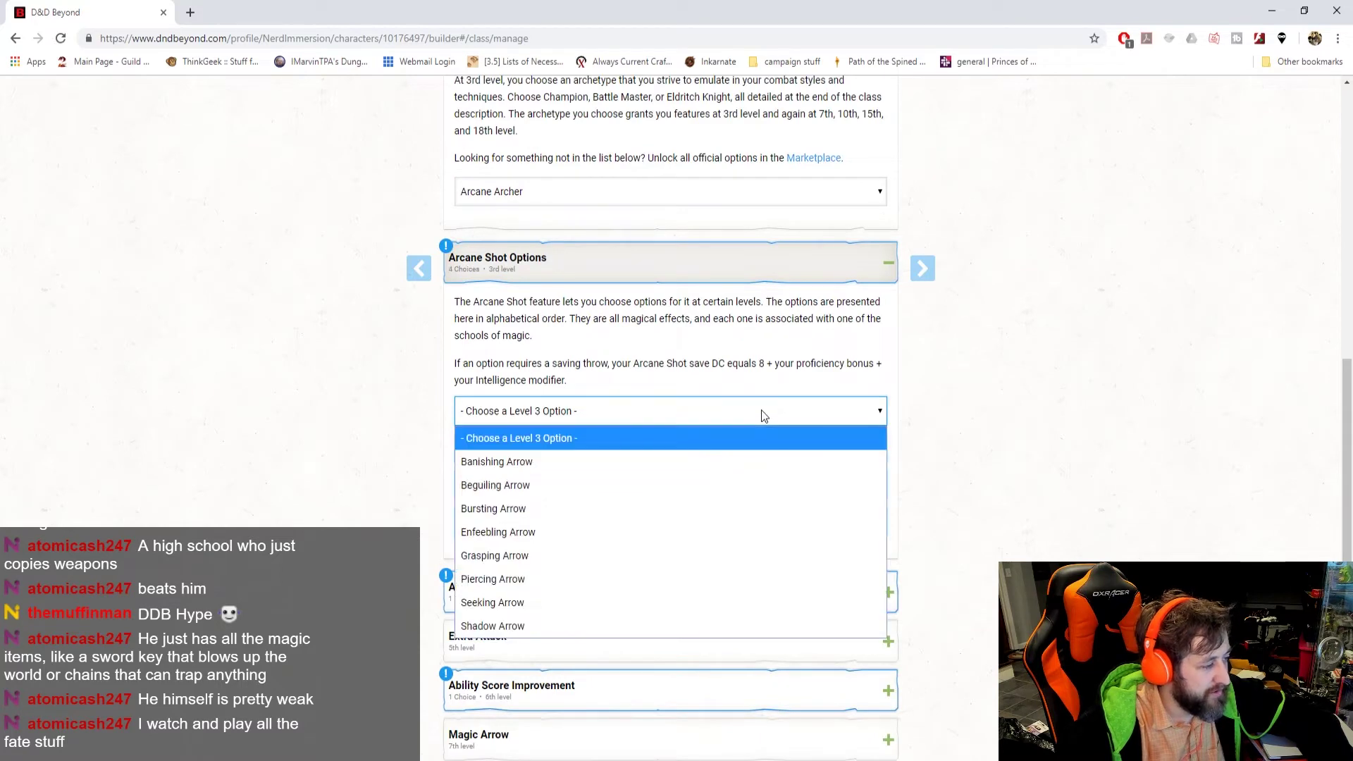
pyautogui.click(635, 461)
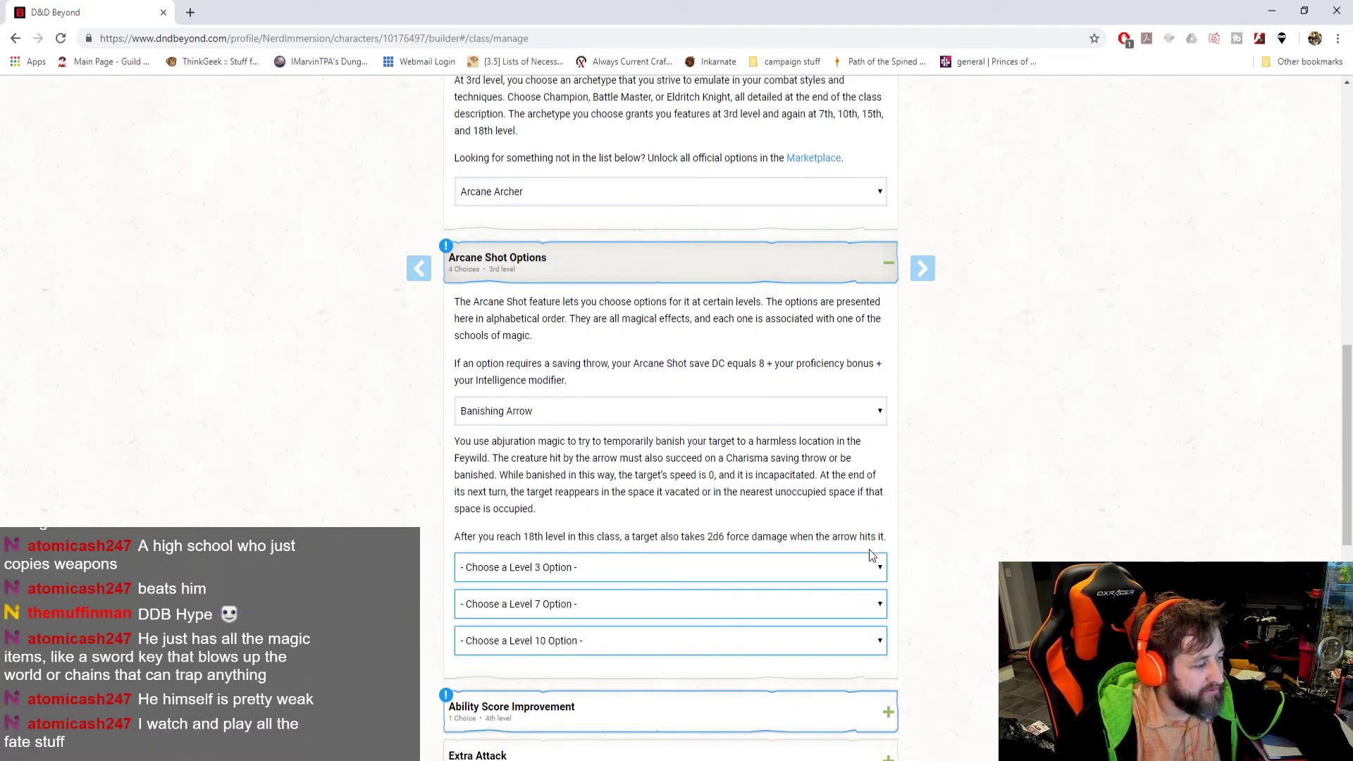
pyautogui.click(871, 565)
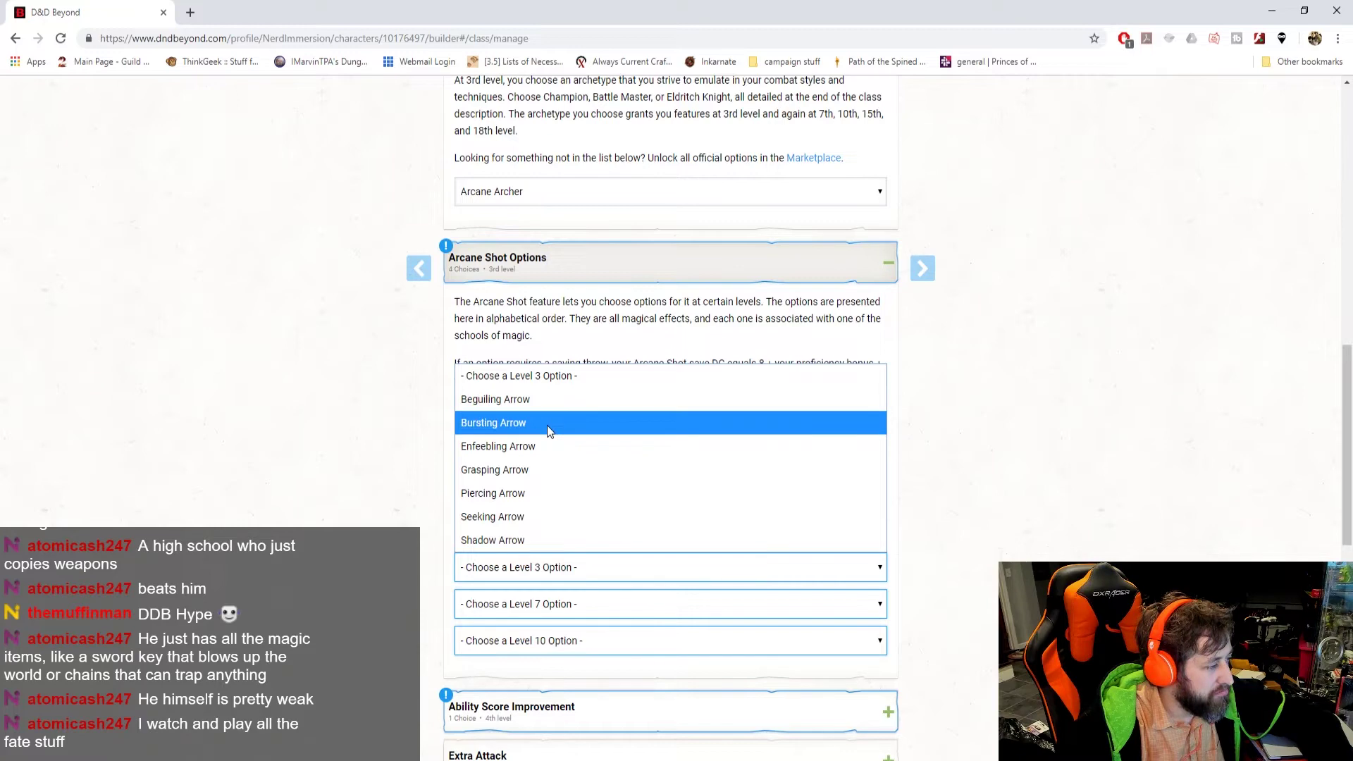
pyautogui.click(547, 424)
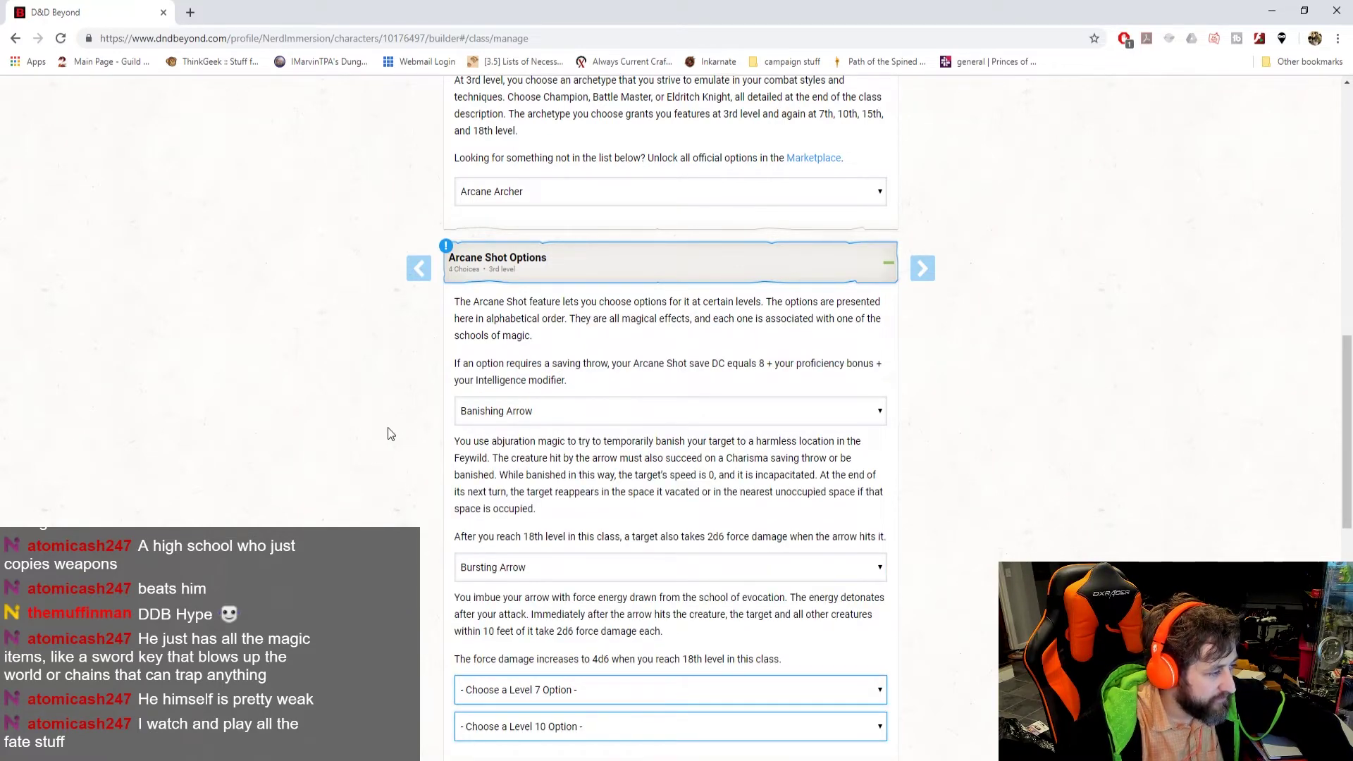
# - Choose Grasping Arrow as the level 7 Arcane Shot option
pyautogui.scroll(-3, 387, 427)
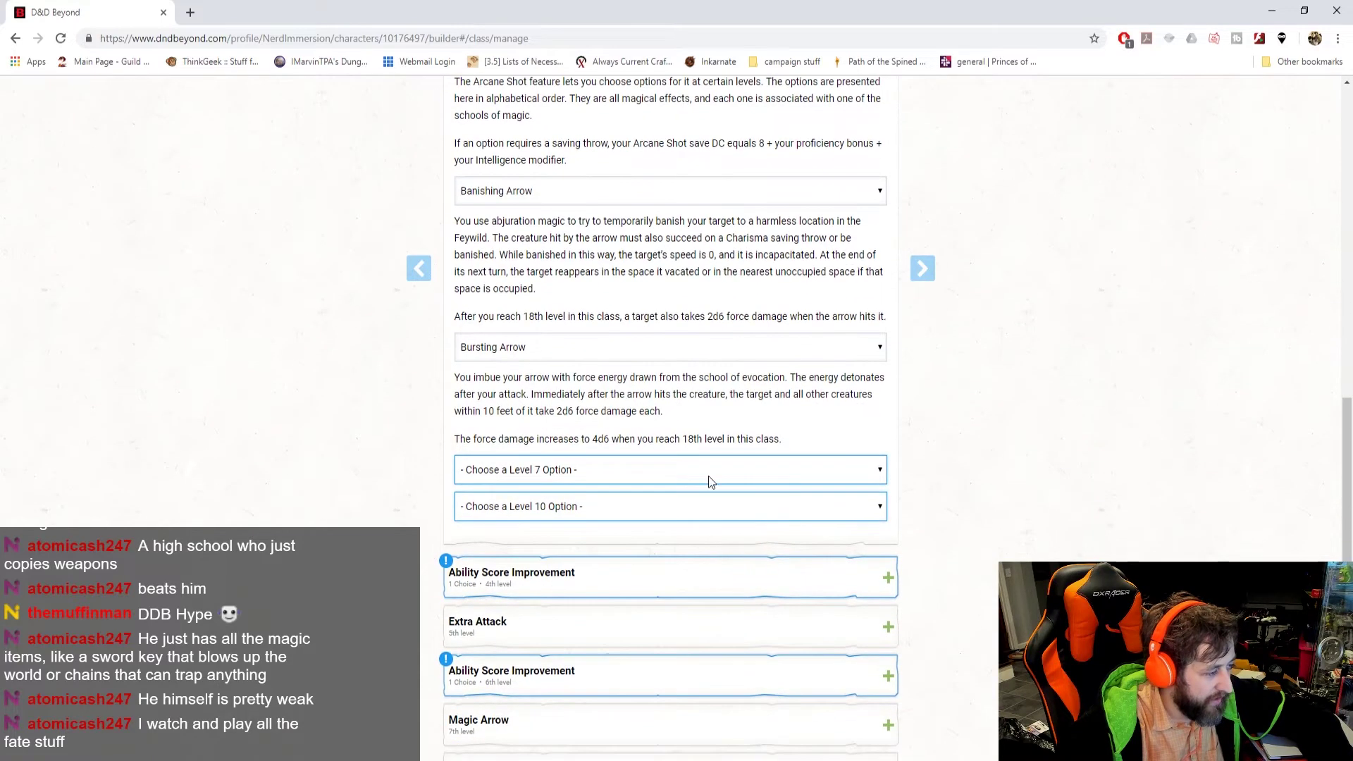
pyautogui.click(661, 469)
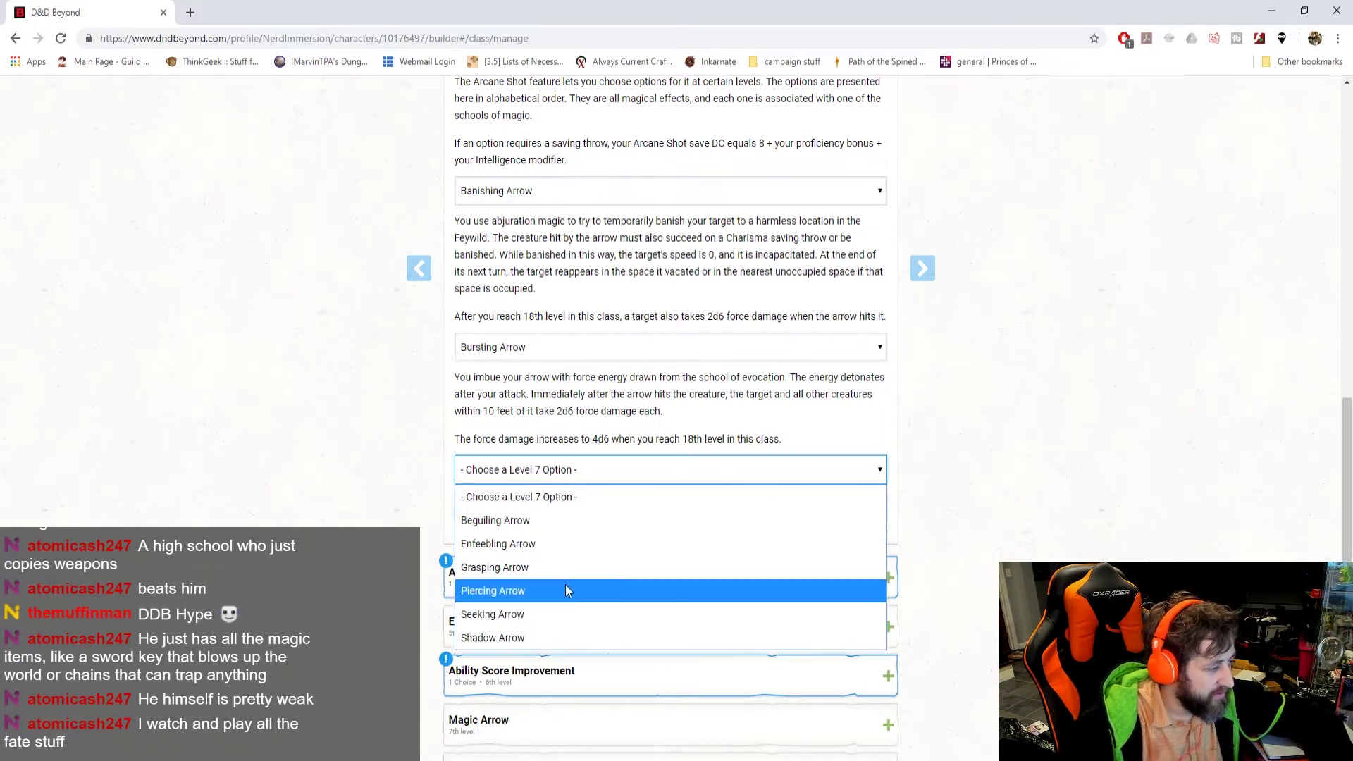
pyautogui.click(573, 564)
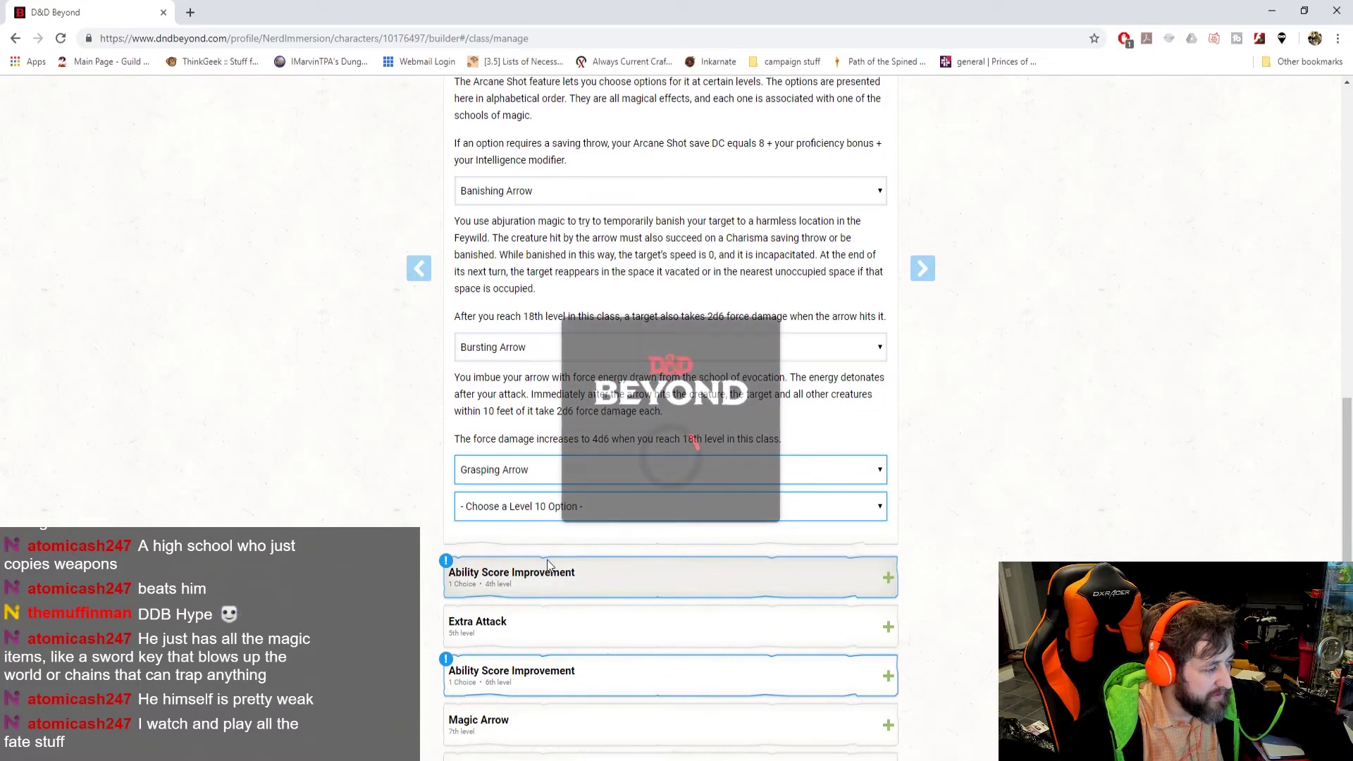
# - Choose Shadow Arrow as the level 10 Arcane Shot option
pyautogui.scroll(-1, 756, 568)
pyautogui.scroll(-1, 756, 568)
pyautogui.click(683, 455)
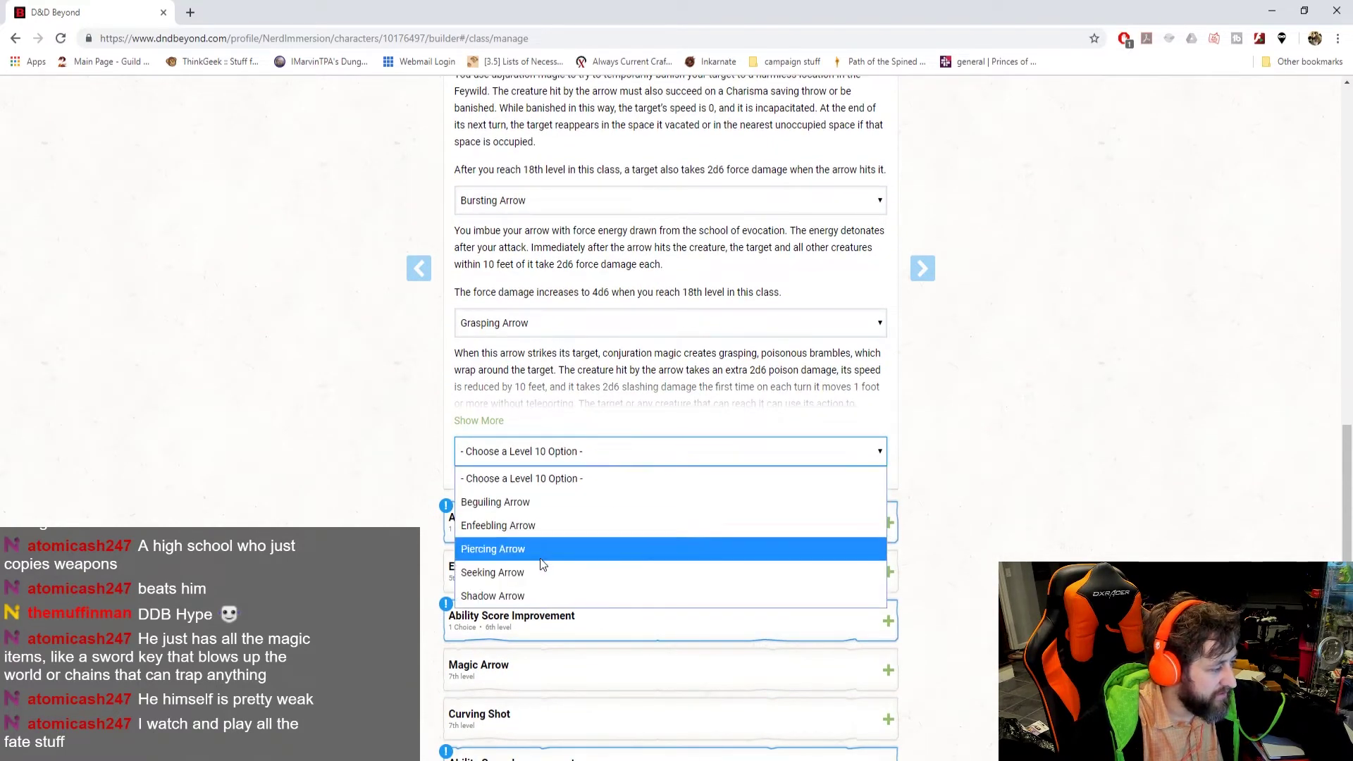
pyautogui.click(536, 596)
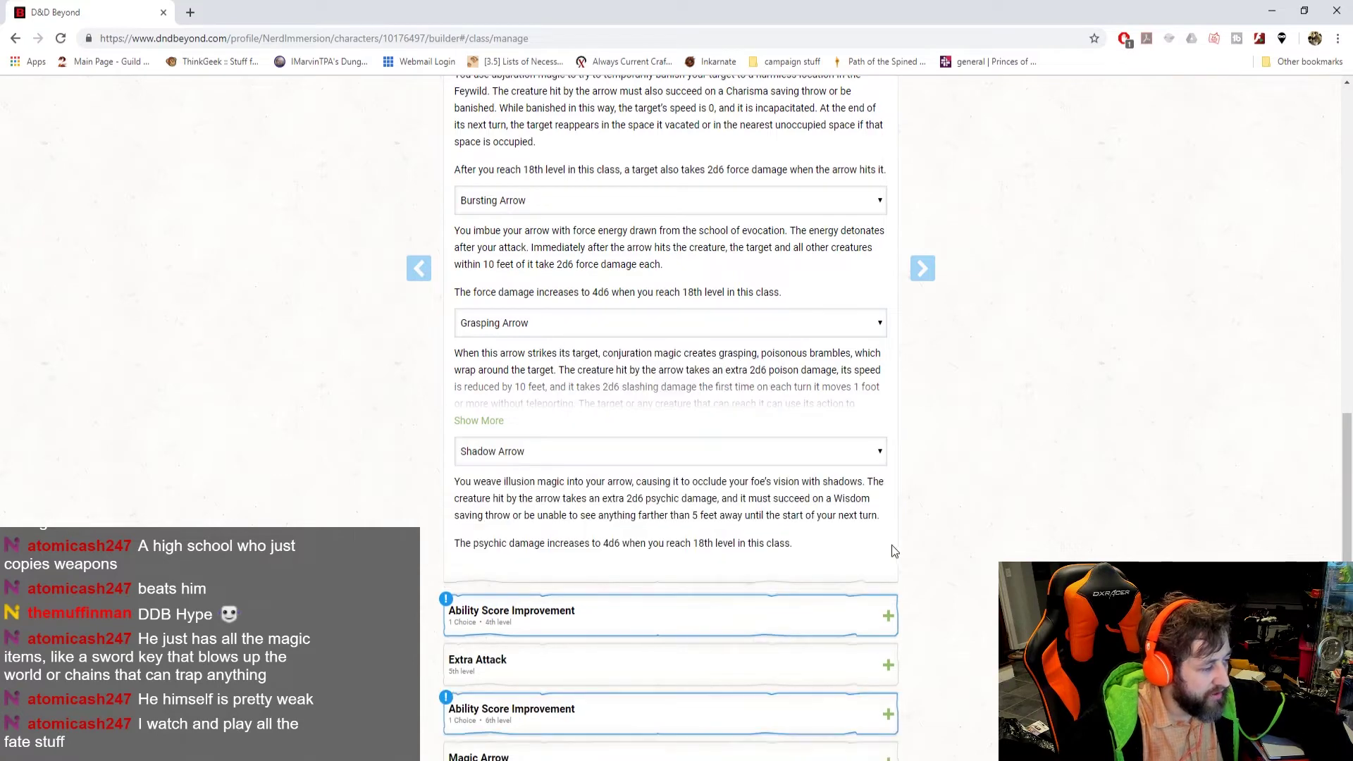
# - For the 4th-level Ability Score Improvement, choose the ability score increase and assign both increases to Dexterity
pyautogui.scroll(-1, 1000, 540)
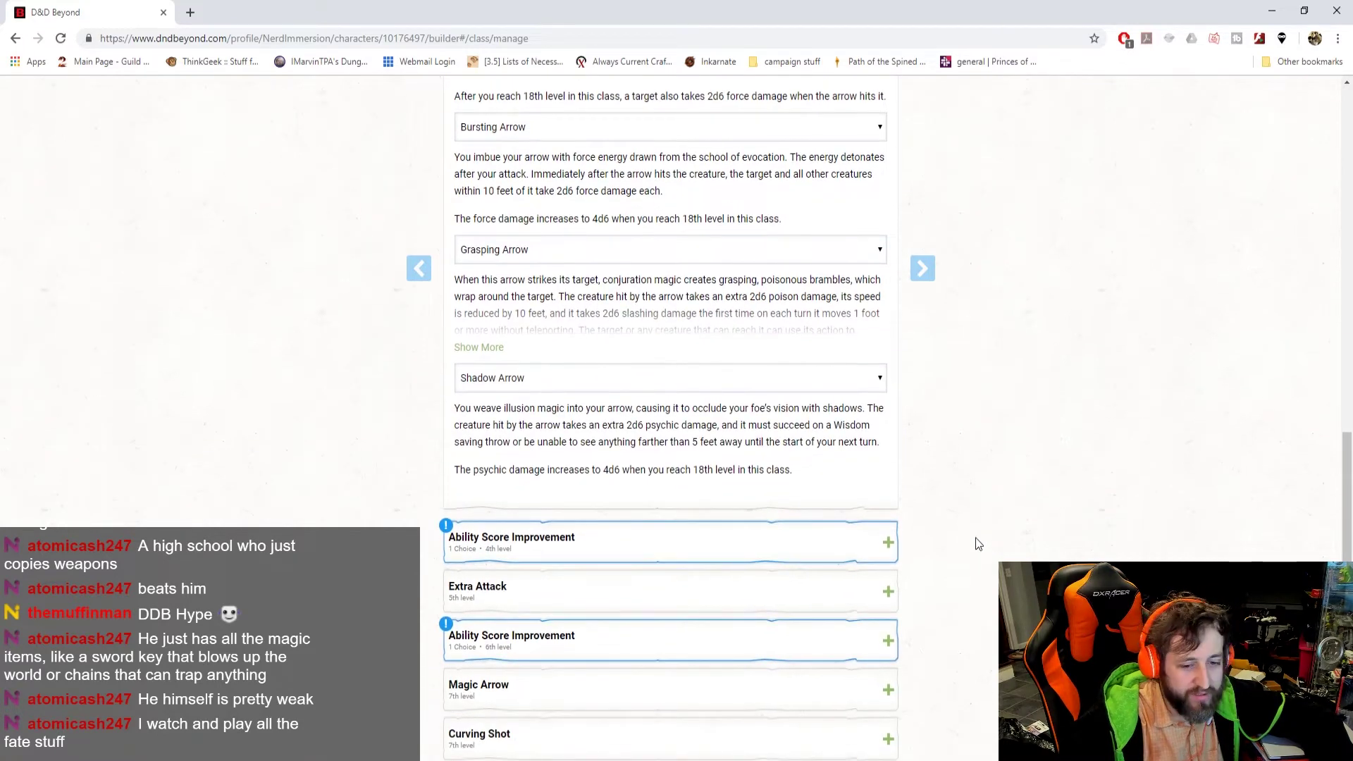
pyautogui.scroll(3, 1014, 544)
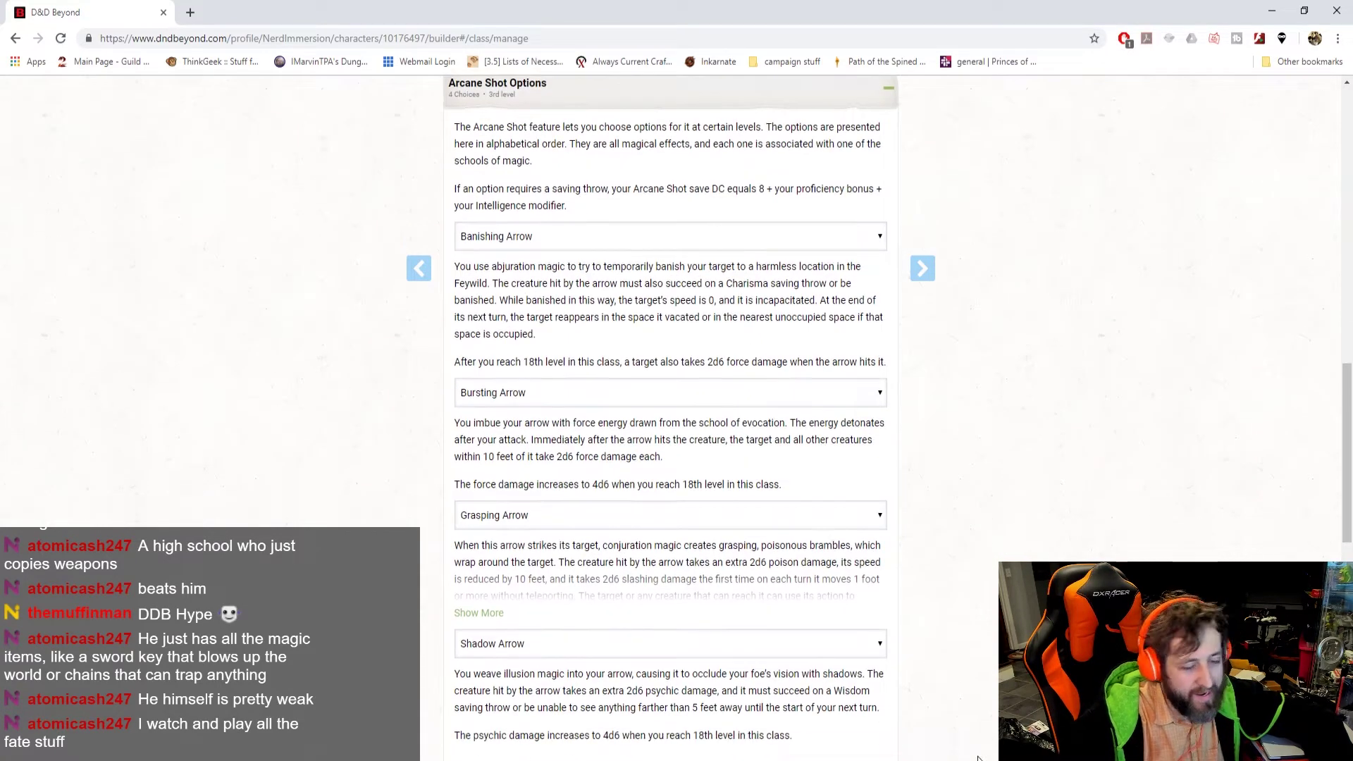
pyautogui.scroll(-2, 988, 759)
pyautogui.scroll(-3, 989, 759)
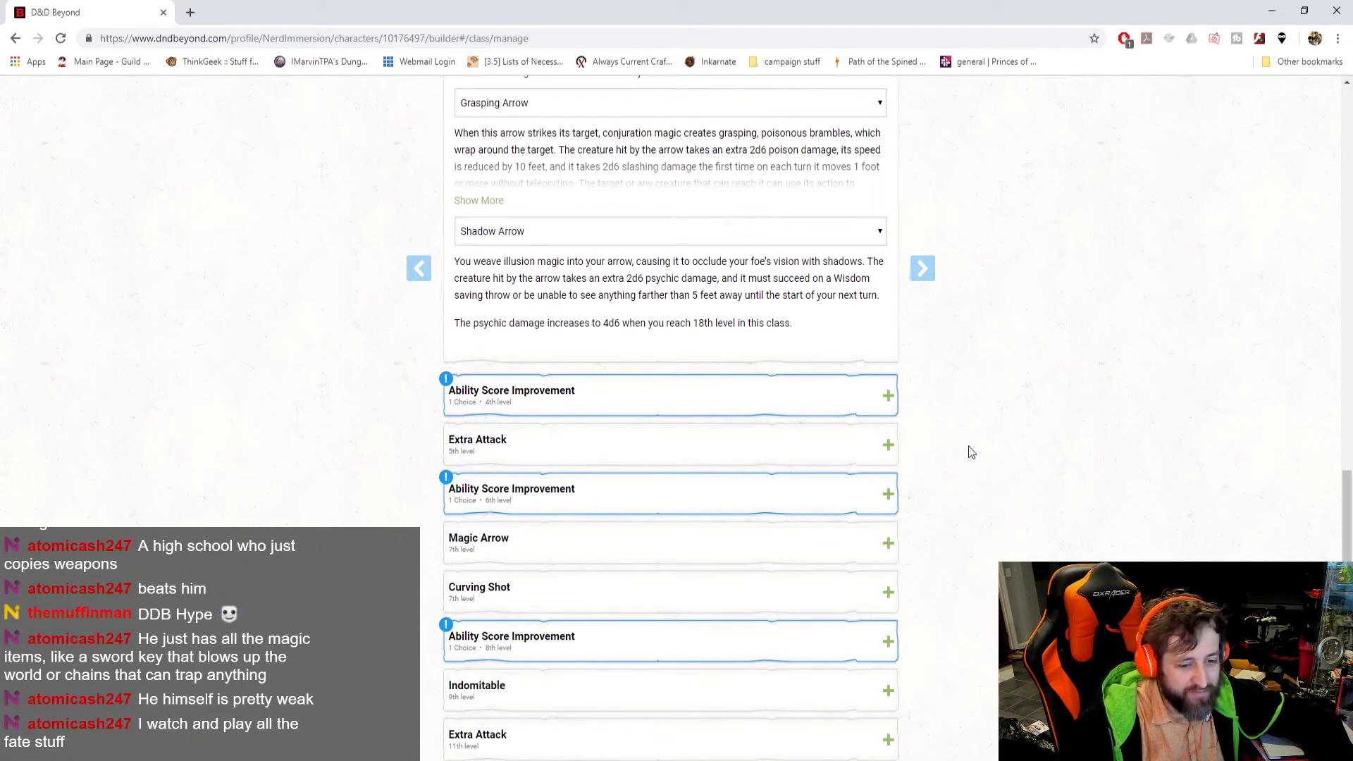
pyautogui.click(887, 395)
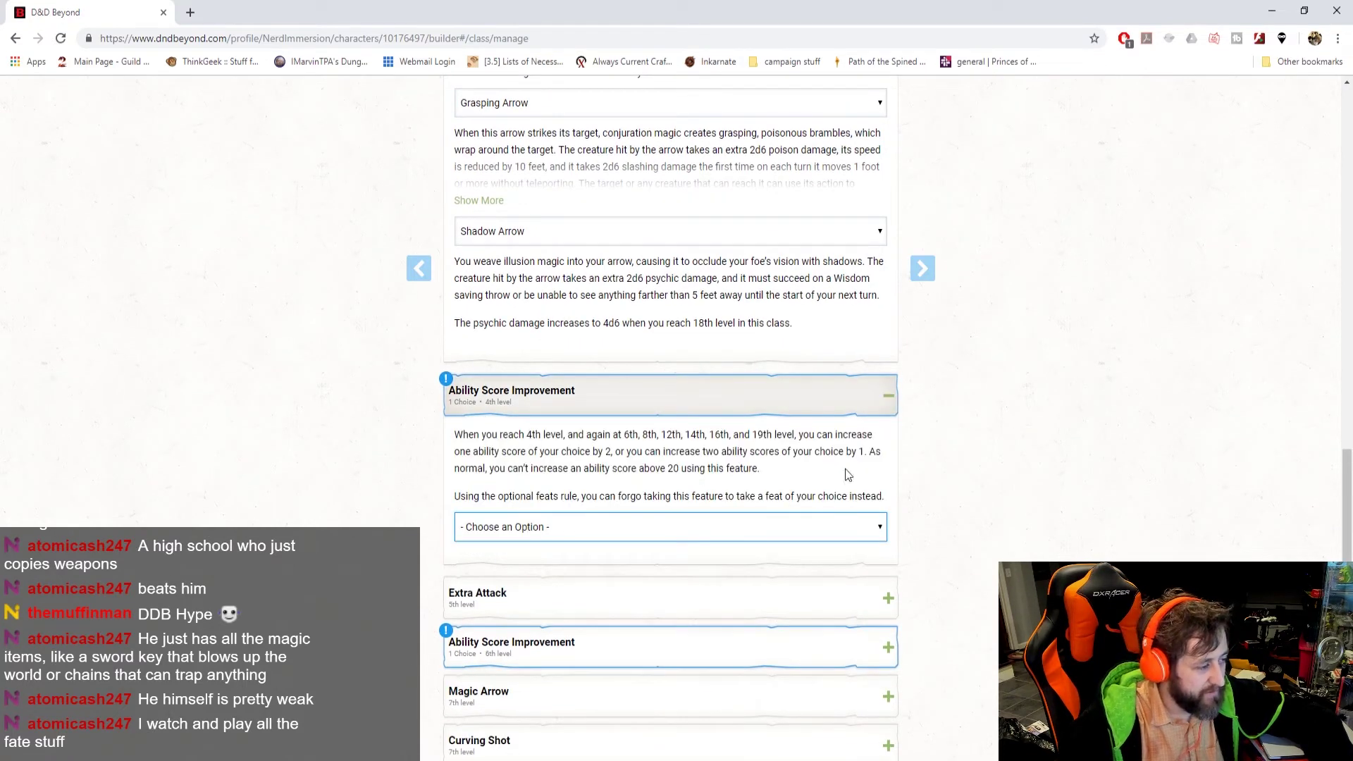
pyautogui.click(829, 526)
pyautogui.click(627, 585)
pyautogui.click(625, 563)
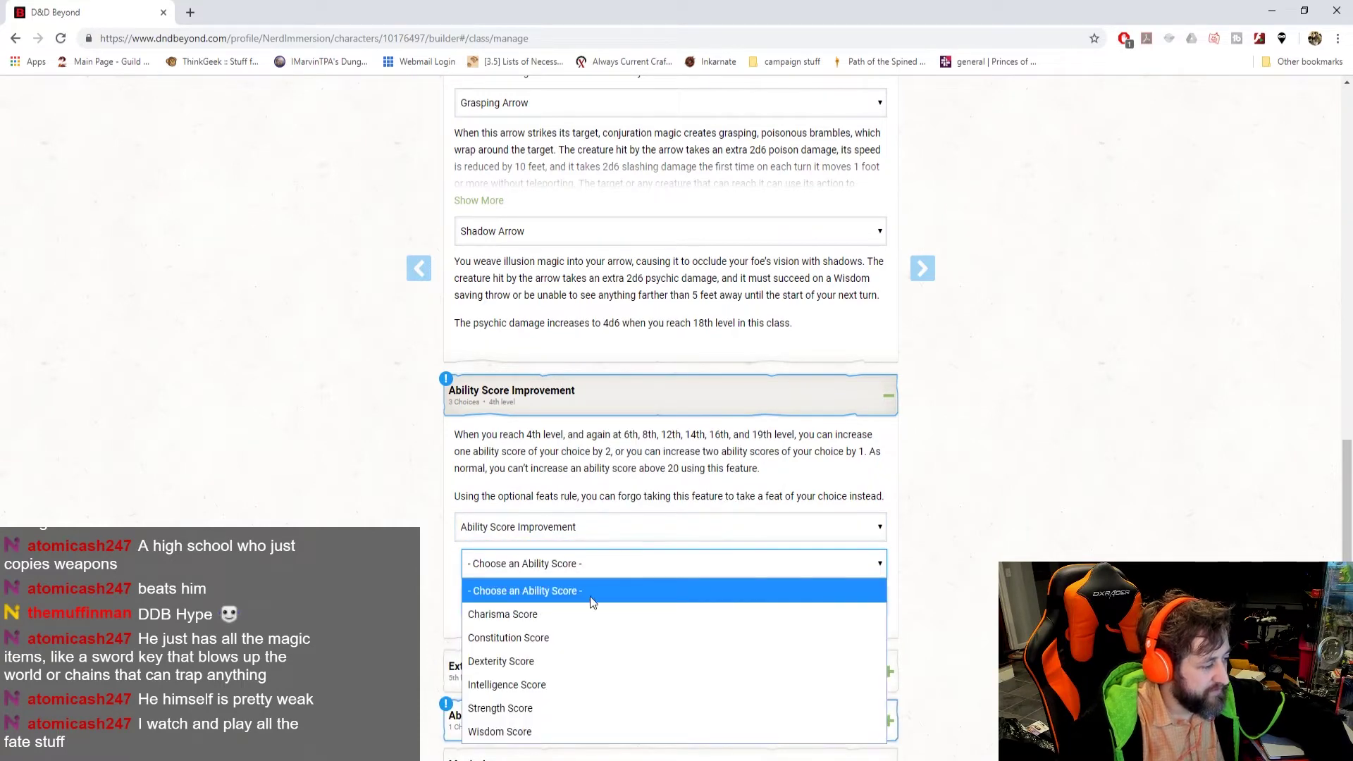
pyautogui.click(551, 661)
pyautogui.click(543, 608)
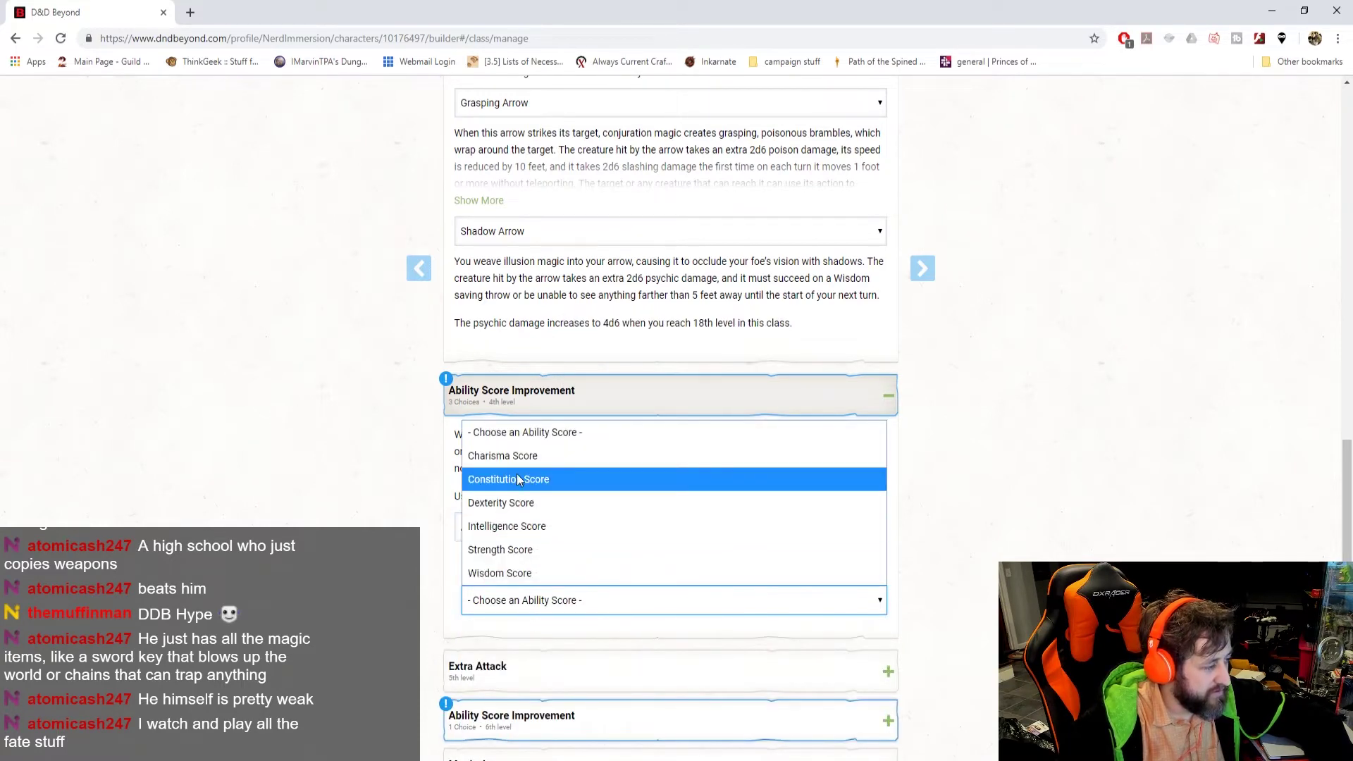
pyautogui.click(502, 502)
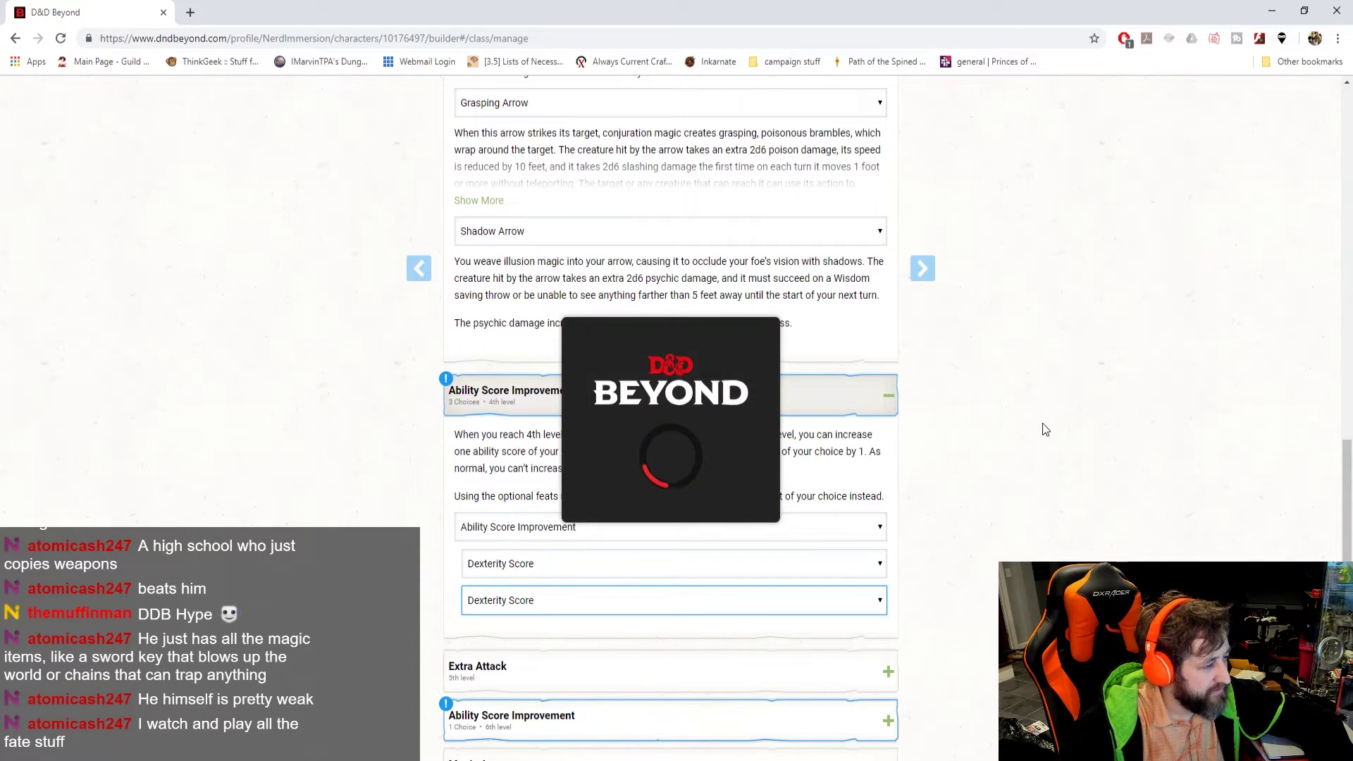
# - Go to the Abilities section and review the score calculations for all six abilities
pyautogui.click(937, 275)
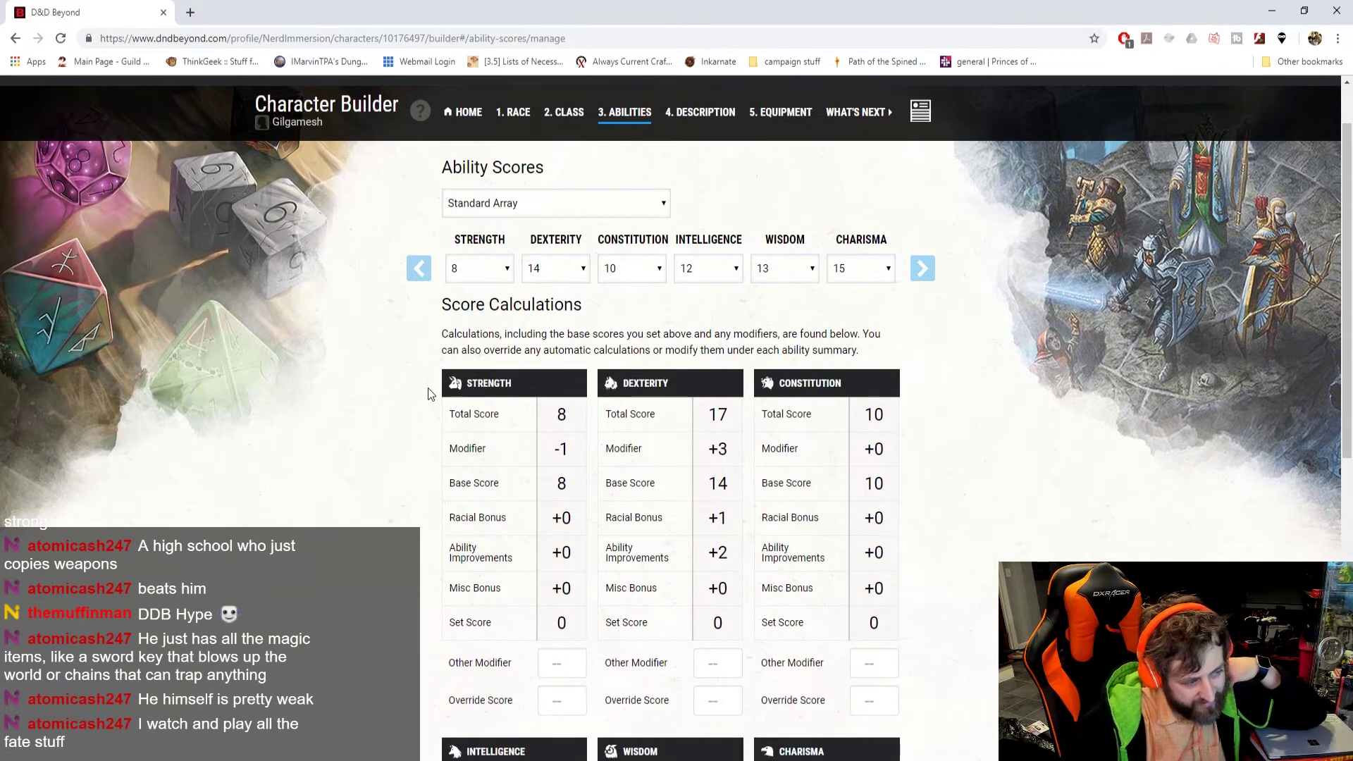
pyautogui.scroll(-4, 450, 379)
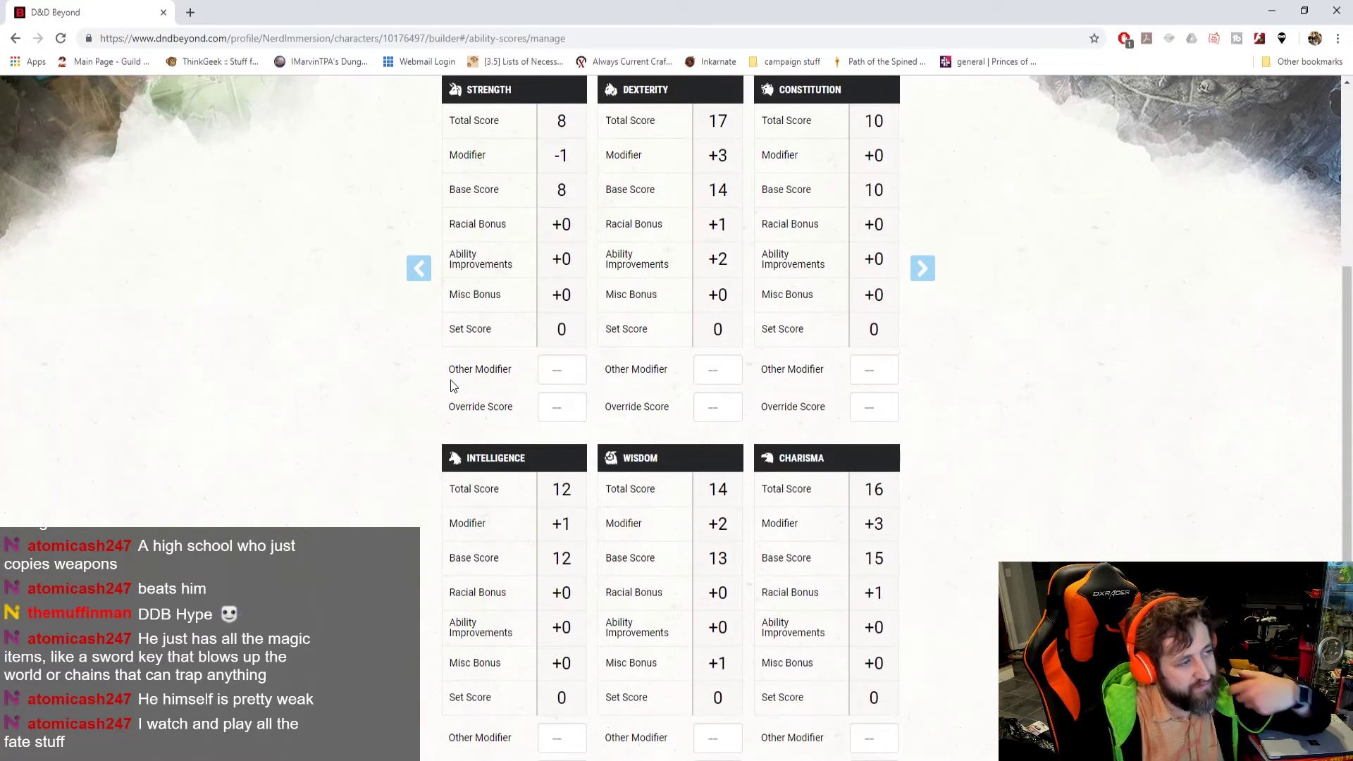